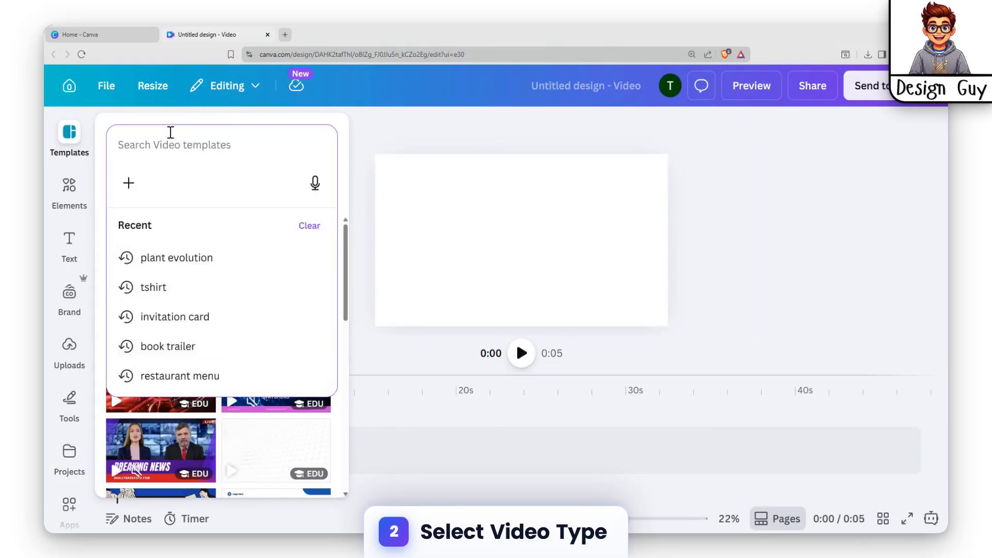
Search the video templates for "products" and apply the Beige Brown Aesthetic Simple Skincare Product Video template
type("produ")
left_click(176, 258)
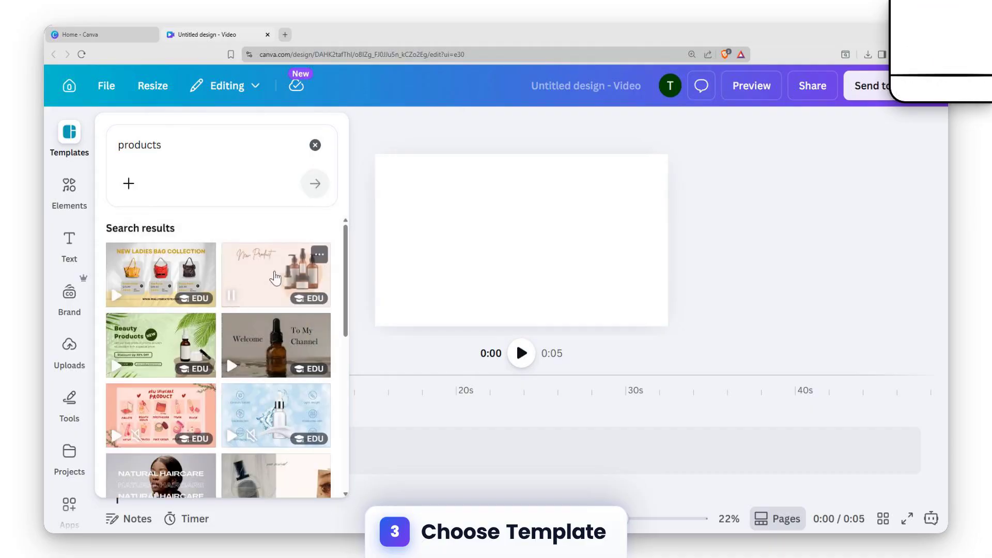
left_click(274, 277)
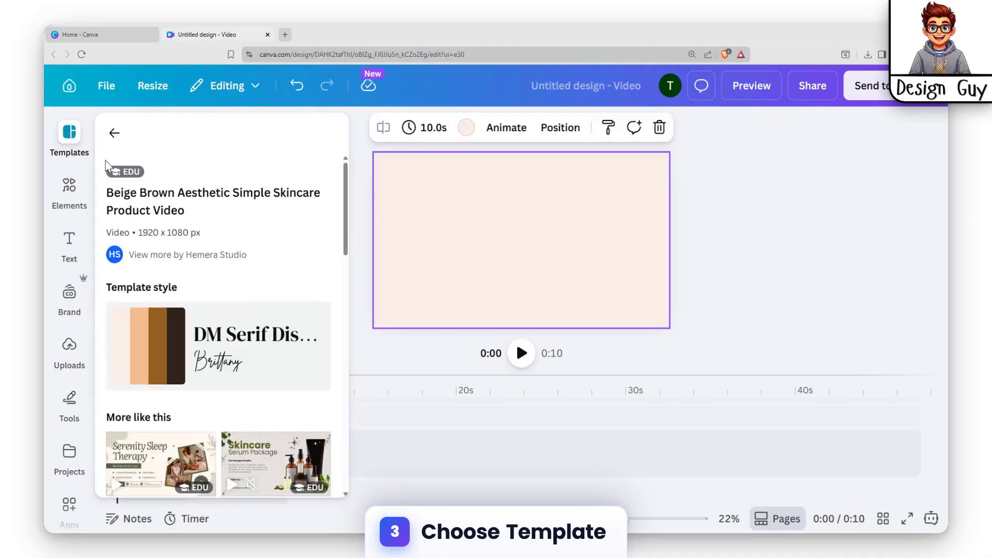
Add the White Yellow Minimalist Showcase Bag Product Video template and return the playhead to the start of the timeline
left_click(112, 132)
left_click(140, 276)
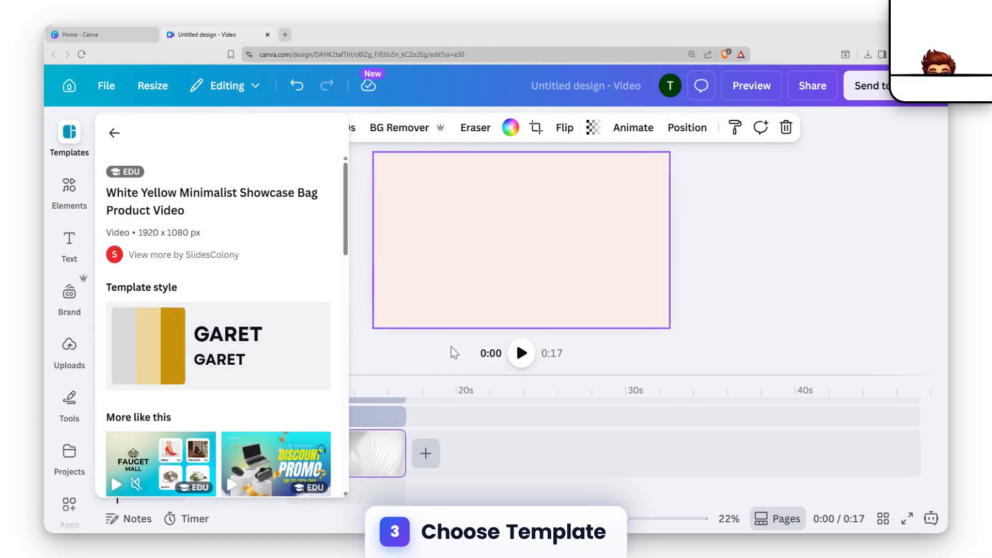
left_click(483, 455)
scroll(223, 435, "up", 10)
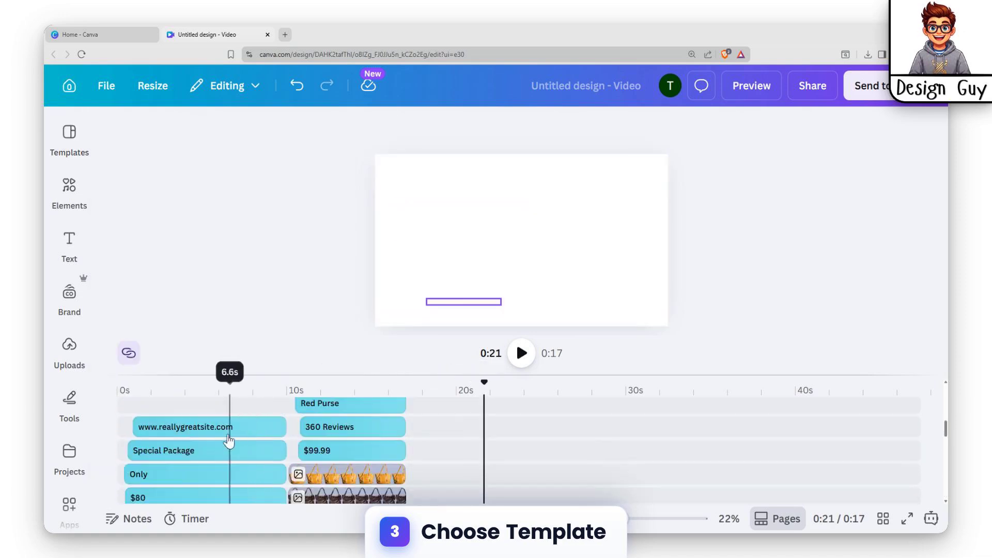
left_click_drag(483, 388, 118, 390)
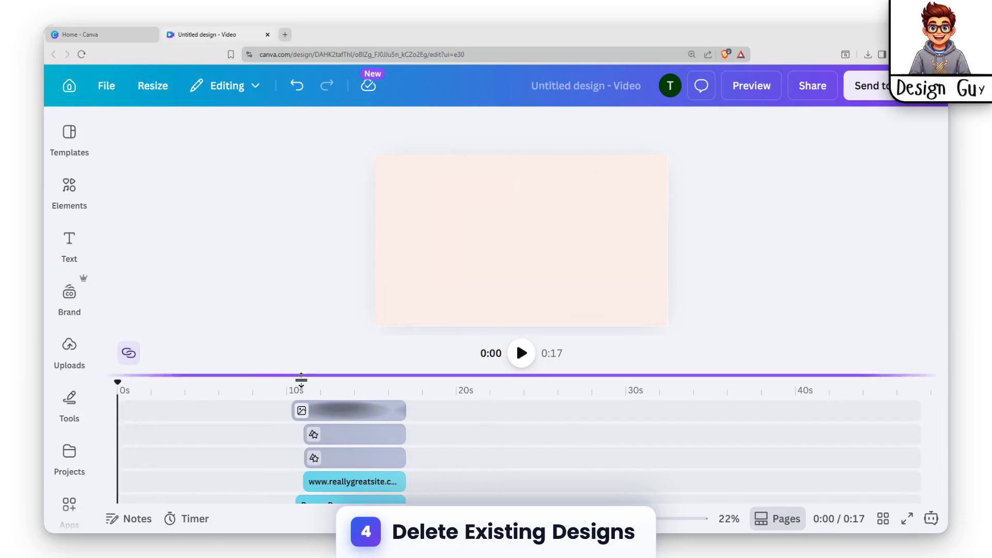
Delete both background clips from the main track of the timeline
scroll(248, 423, "down", 5)
scroll(221, 430, "down", 5)
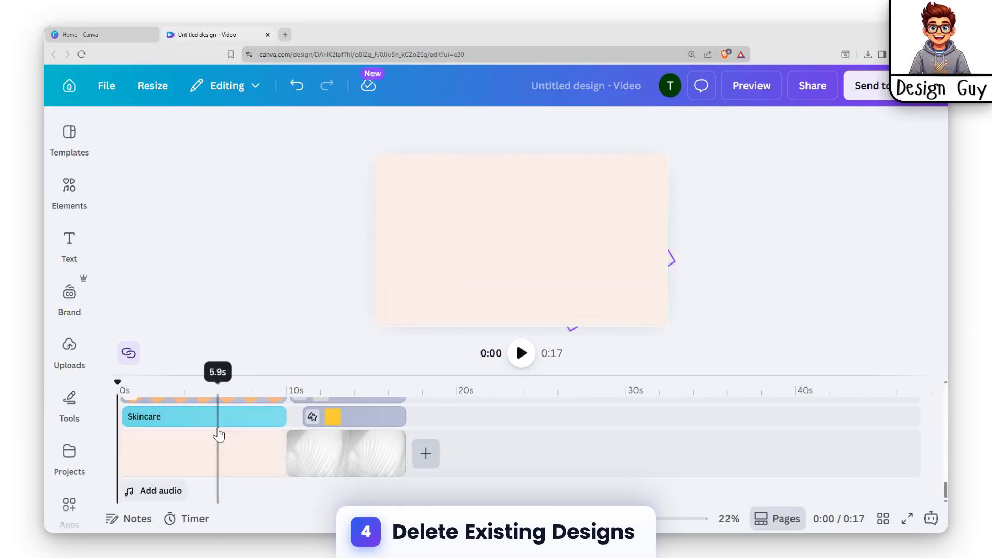
scroll(218, 433, "up", 7)
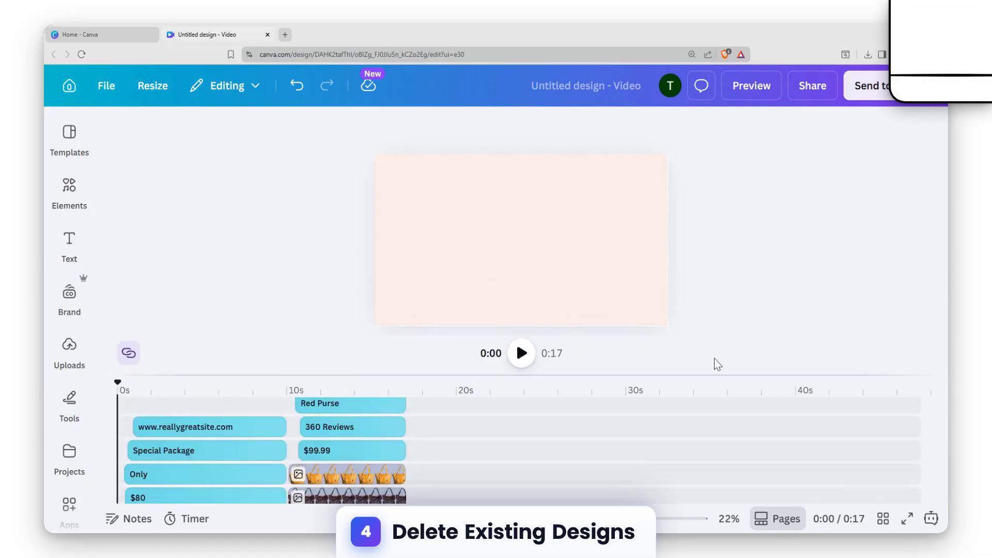
left_click(774, 342)
key("Delete")
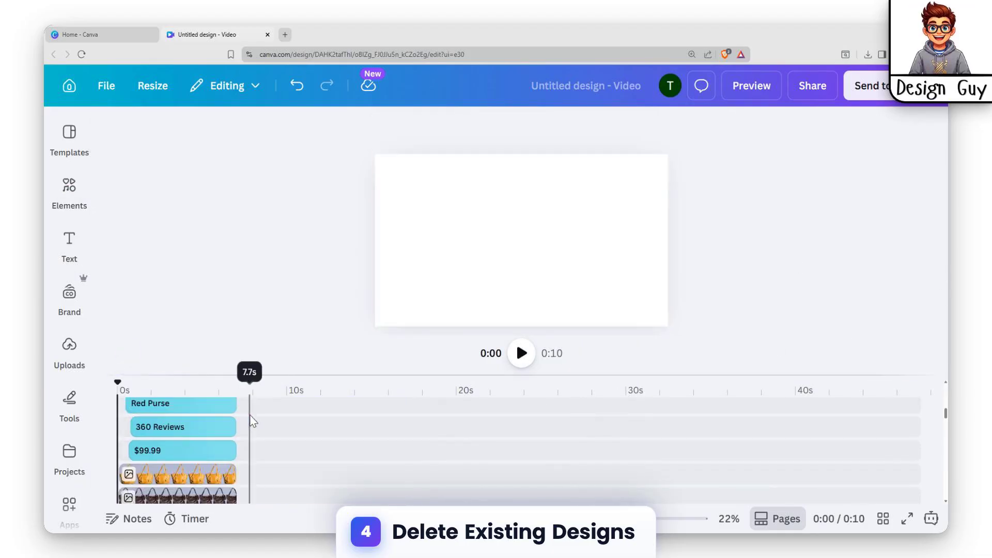
Delete the Skincare text layer from the timeline
scroll(218, 415, "up", 2)
left_click(220, 415)
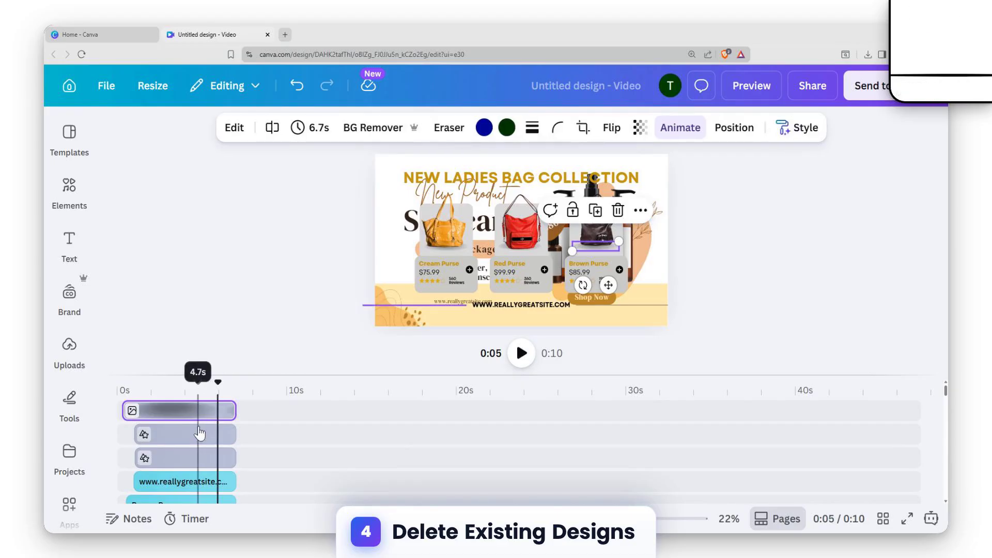
left_click(199, 434)
scroll(197, 440, "down", 3)
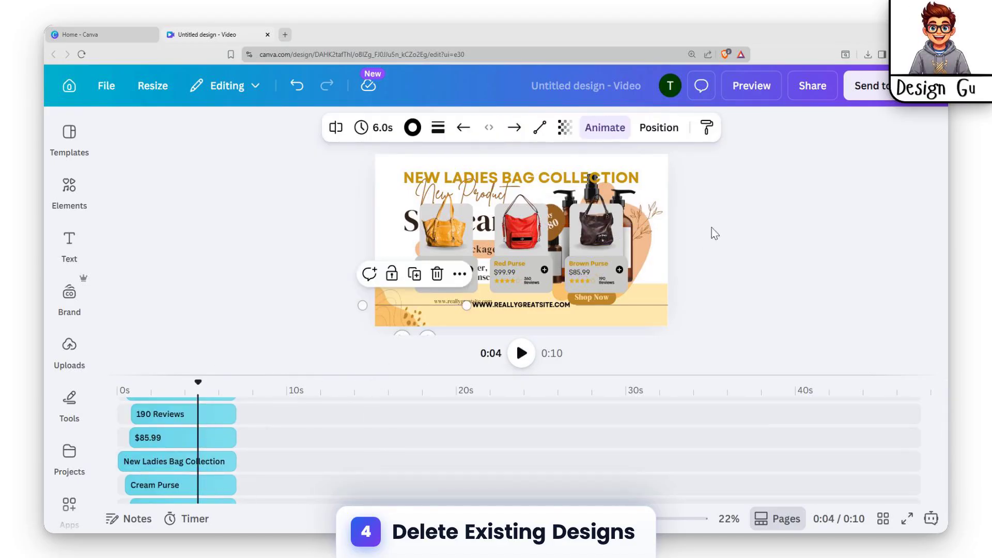
scroll(181, 455, "down", 5)
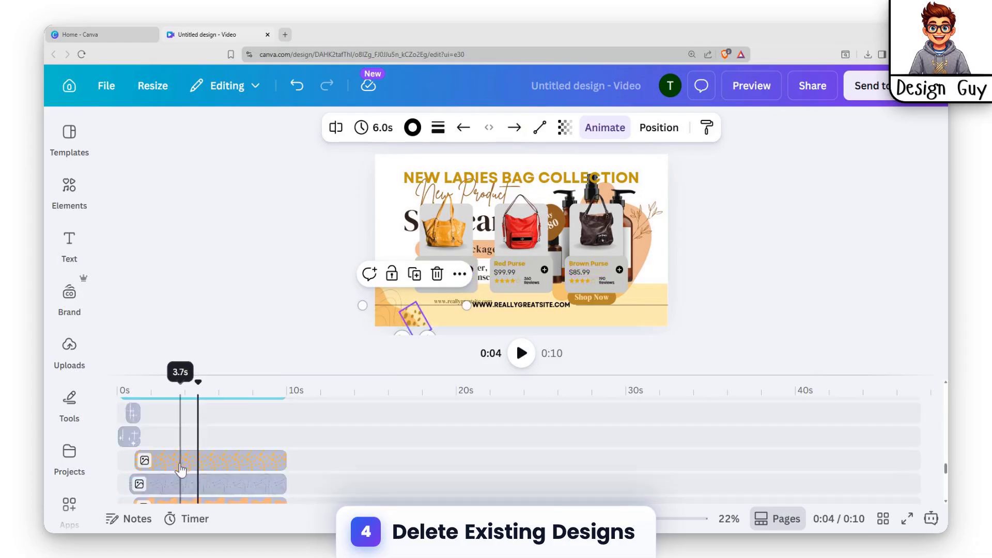
left_click(200, 418)
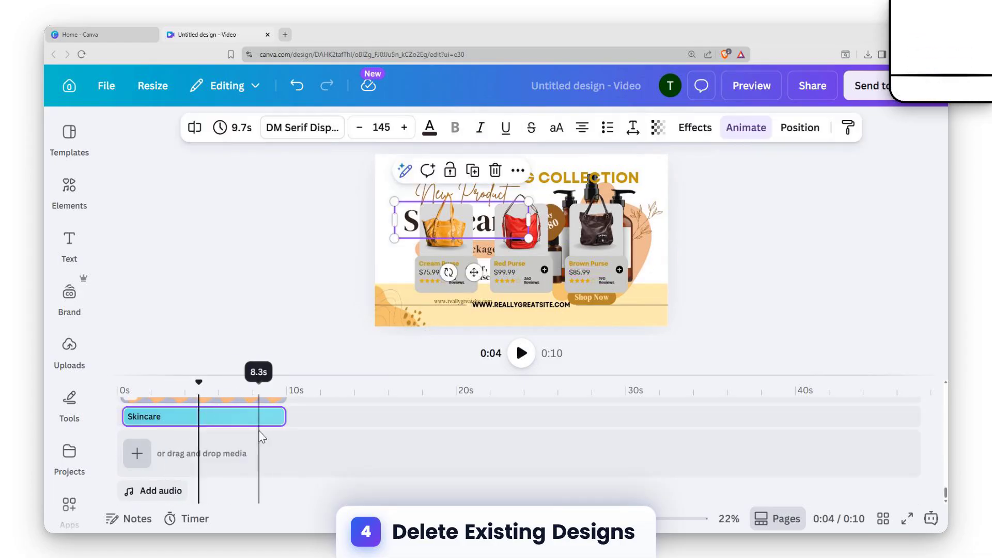
key("Delete")
Delete the peach blob behind the bottles, the leafy branch graphic and the brown Shop Now button shape
scroll(231, 457, "up", 2)
scroll(213, 458, "down", 2)
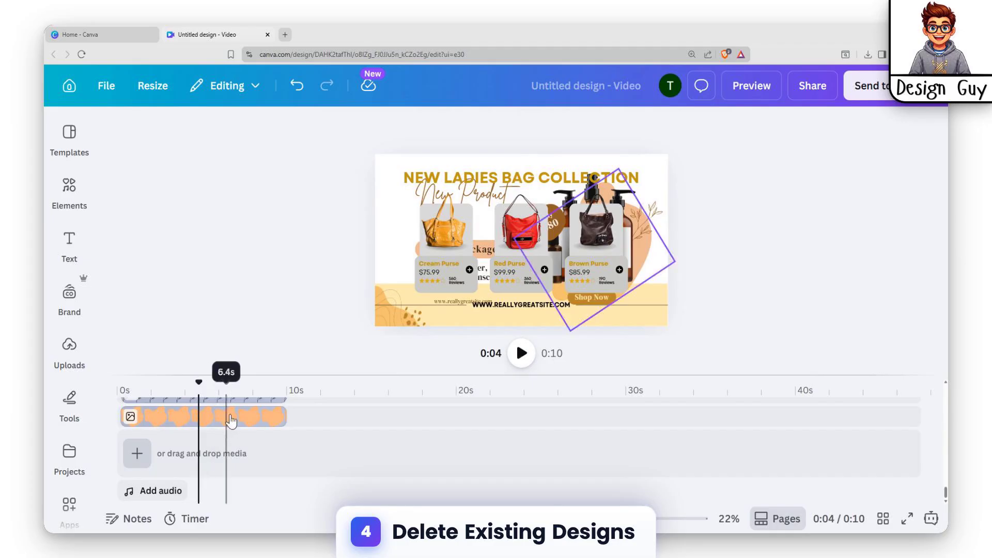
left_click(240, 416)
scroll(237, 439, "up", 2)
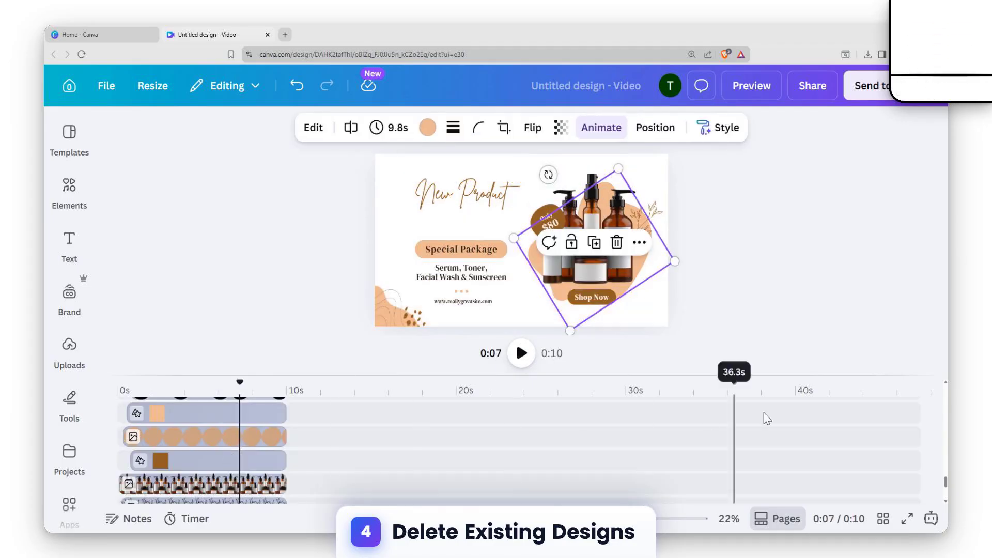
key("Delete")
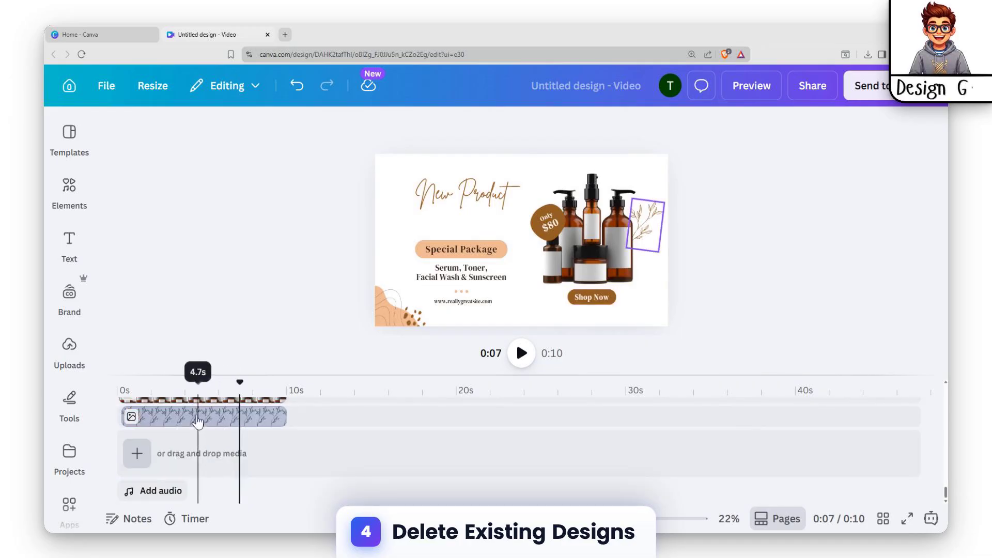
left_click(198, 417)
left_click(168, 489)
key("Delete")
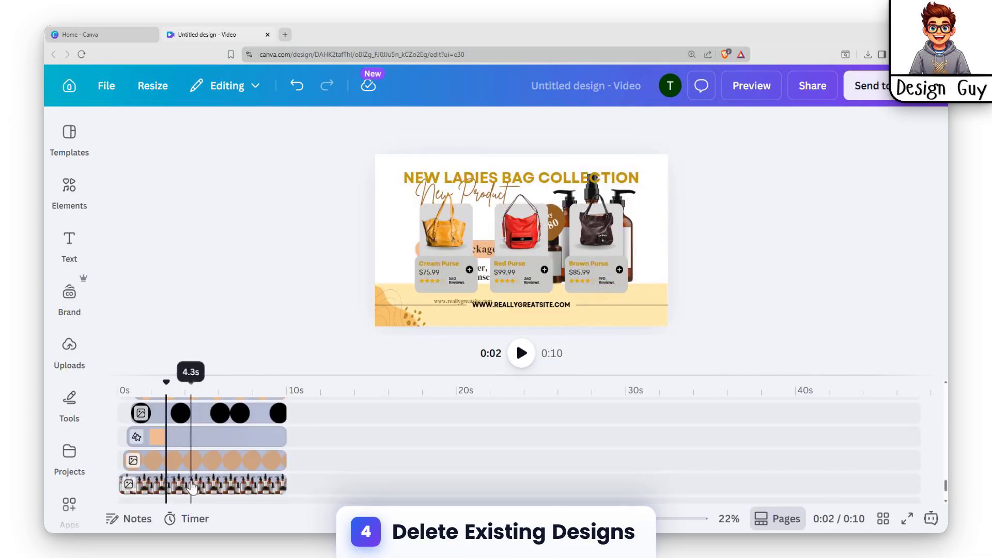
Delete the bottles photo, the round brown price badge and the peach Special Package label shape
left_click(179, 485)
key("Delete")
left_click(189, 459)
key("Delete")
left_click(188, 437)
key("Delete")
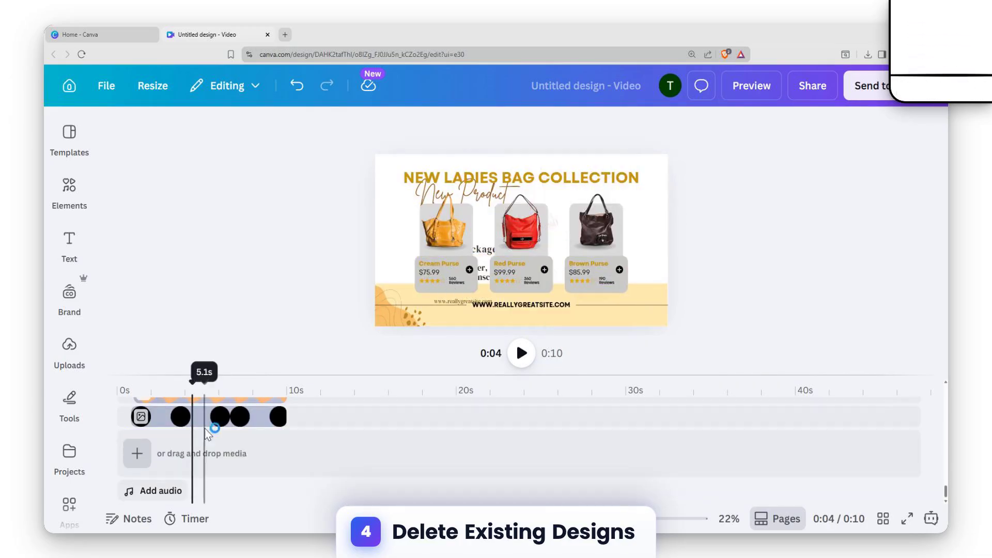
Delete the row of small dots and the peach corner shape of the skincare design
scroll(215, 444, "up", 2)
scroll(211, 465, "down", 2)
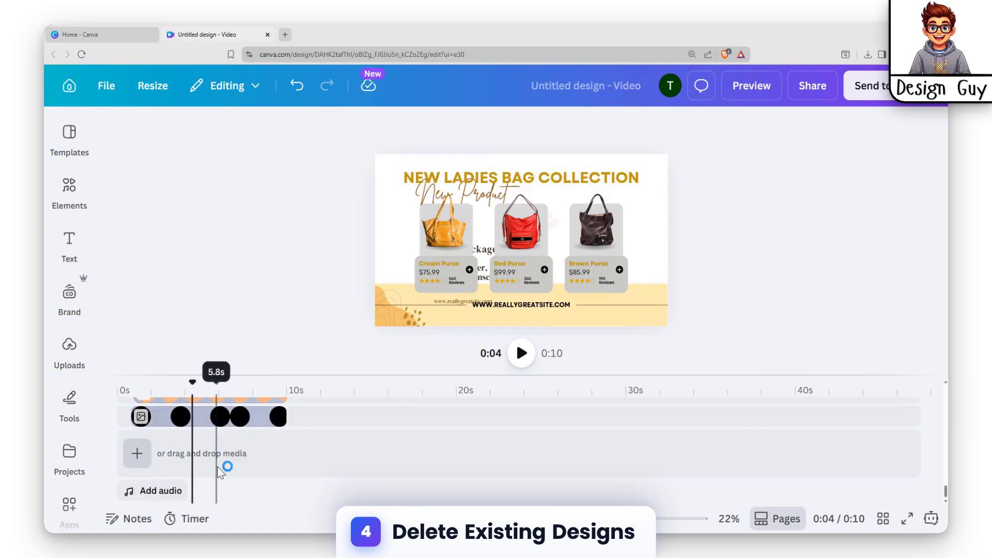
left_click(166, 423)
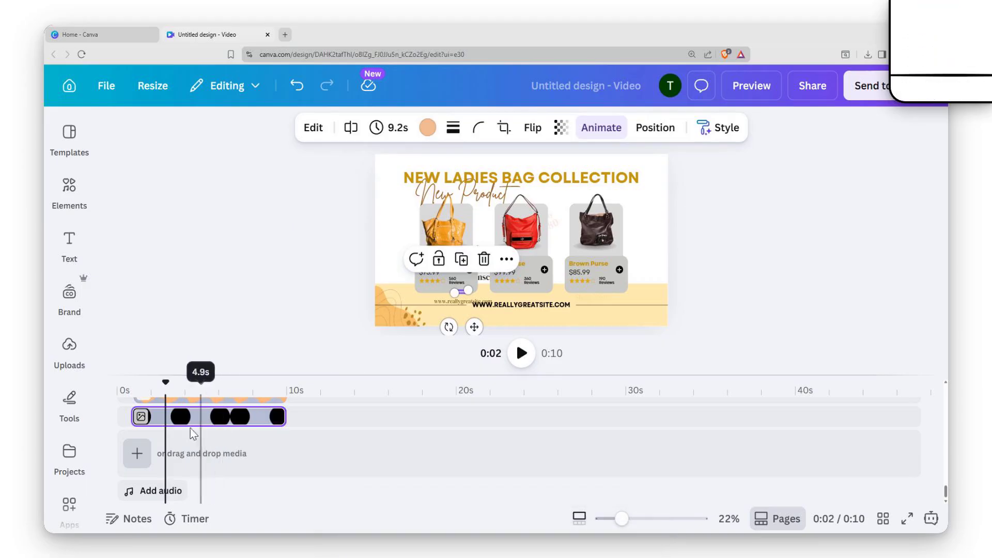
key("Delete")
left_click(211, 422)
key("Delete")
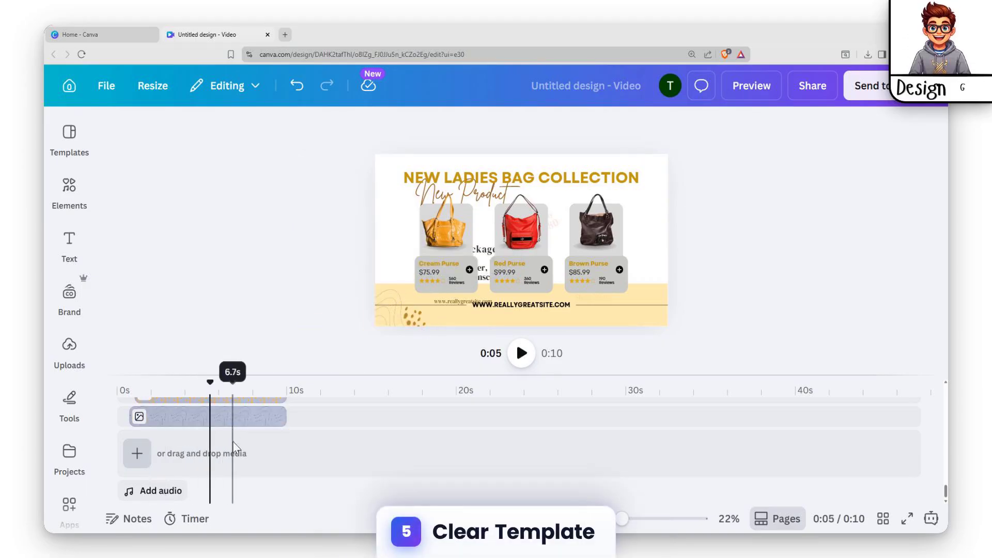
Delete the wavy line graphic, the speckled corner graphic and the short layers at the start of the timeline
left_click(235, 416)
scroll(295, 444, "up", 3)
key("Delete")
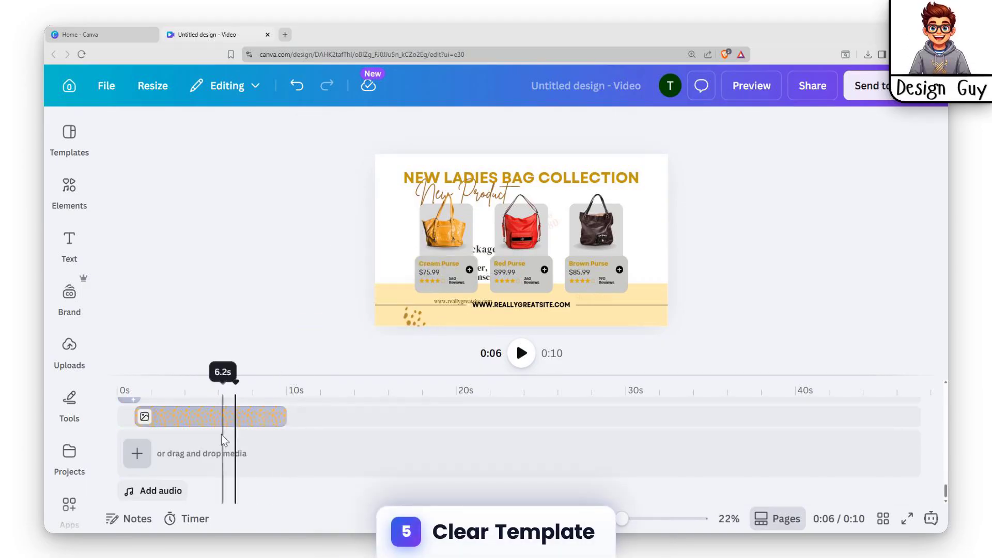
left_click(193, 418)
left_click(131, 416)
key("Delete")
key("ctrl+z")
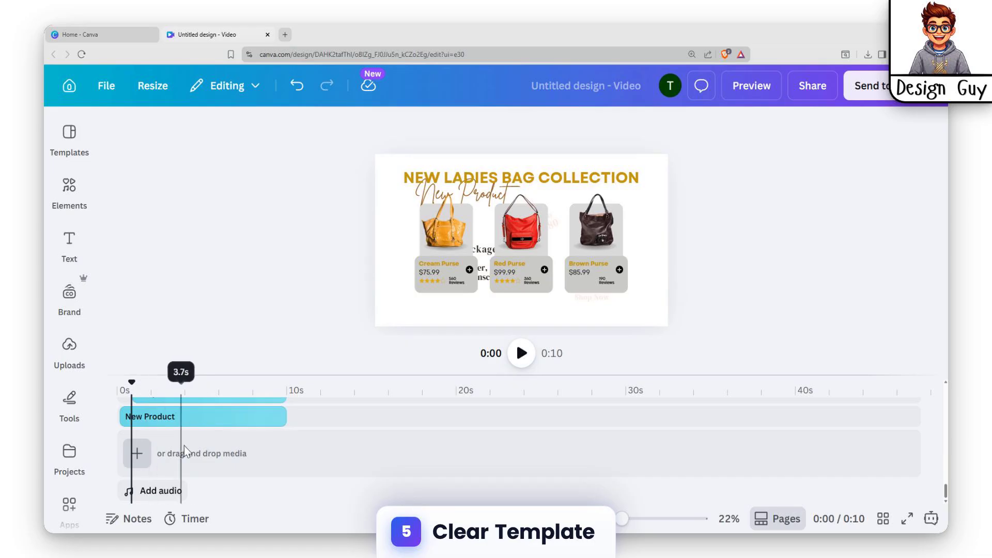
Select the New Product text layer, return the playhead to the start and briefly play back the video
scroll(277, 442, "up", 3)
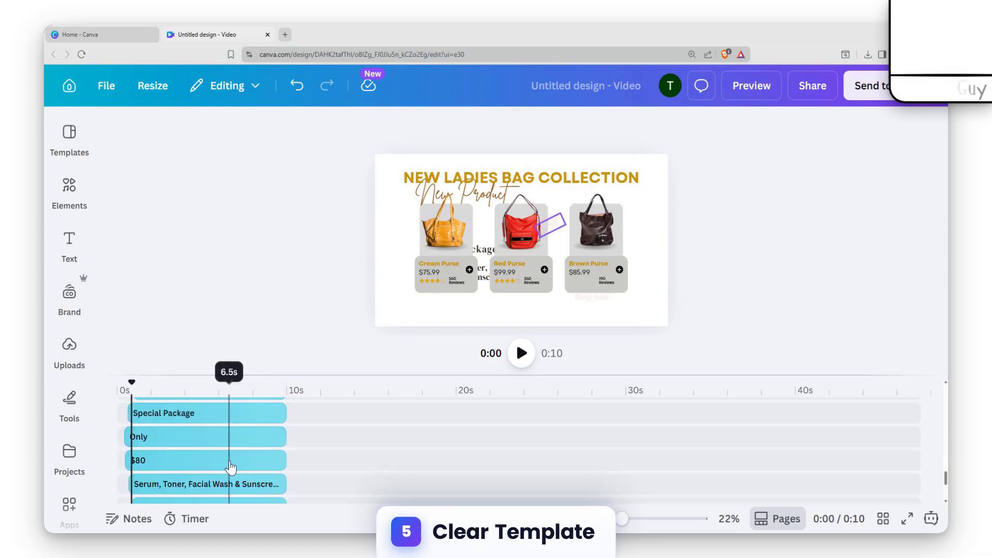
scroll(212, 469, "down", 3)
left_click(184, 417)
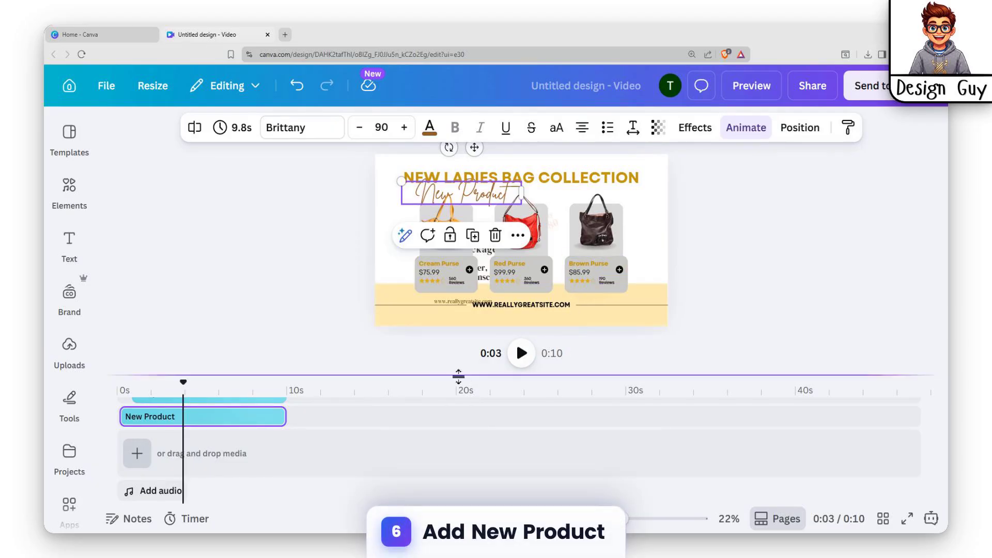
left_click_drag(186, 391, 113, 391)
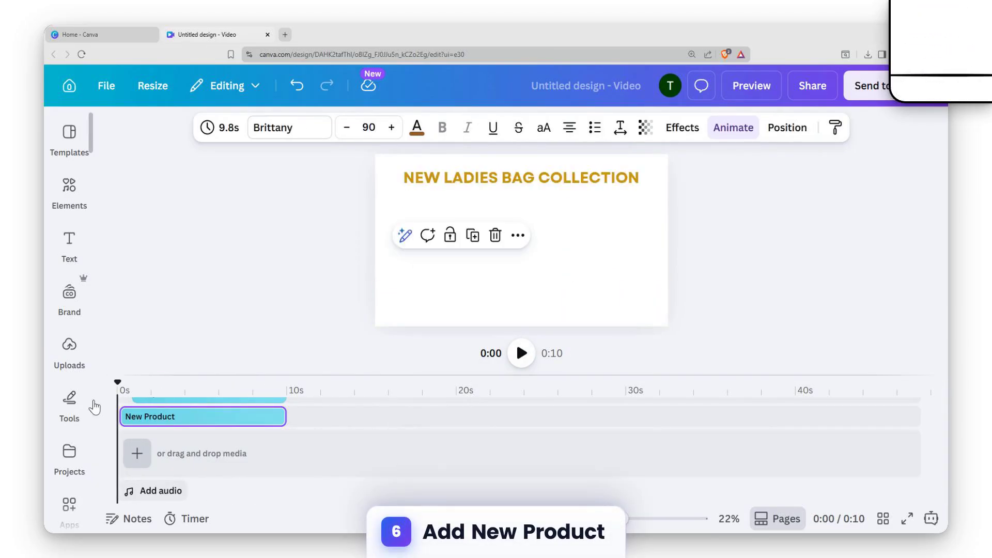
left_click(521, 353)
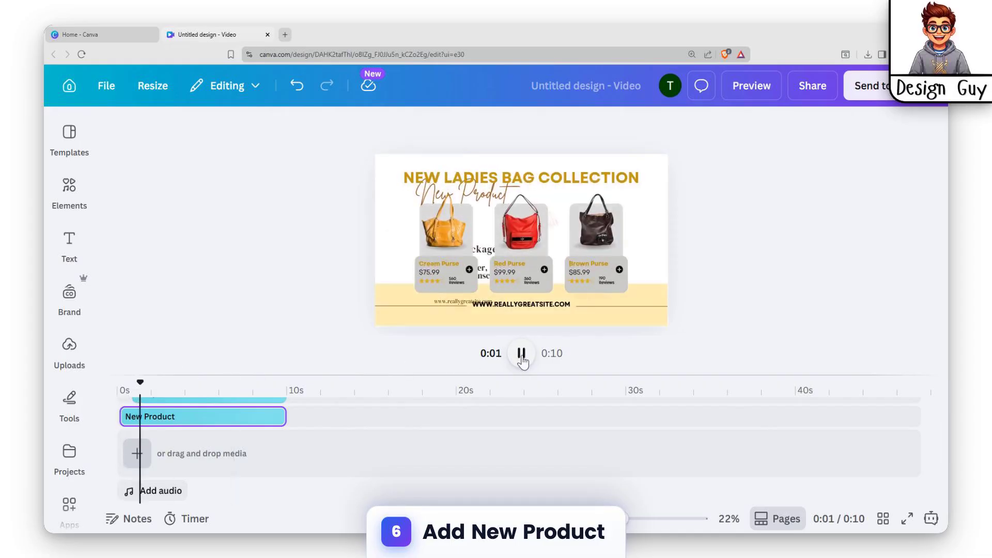
left_click(521, 353)
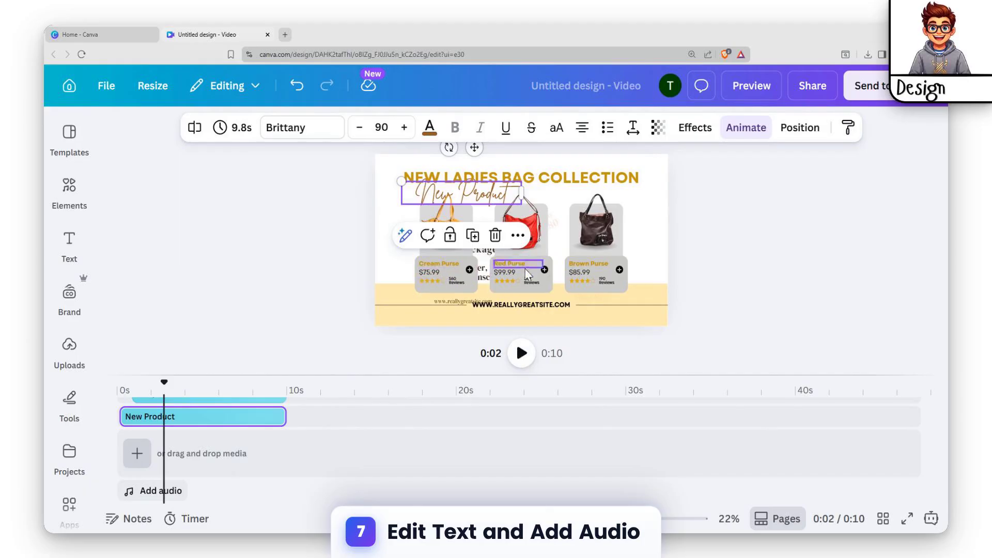
Examine the bag cards' price and name texts and the brown bag image together with their timeline layers
left_click(506, 278)
left_click(430, 272)
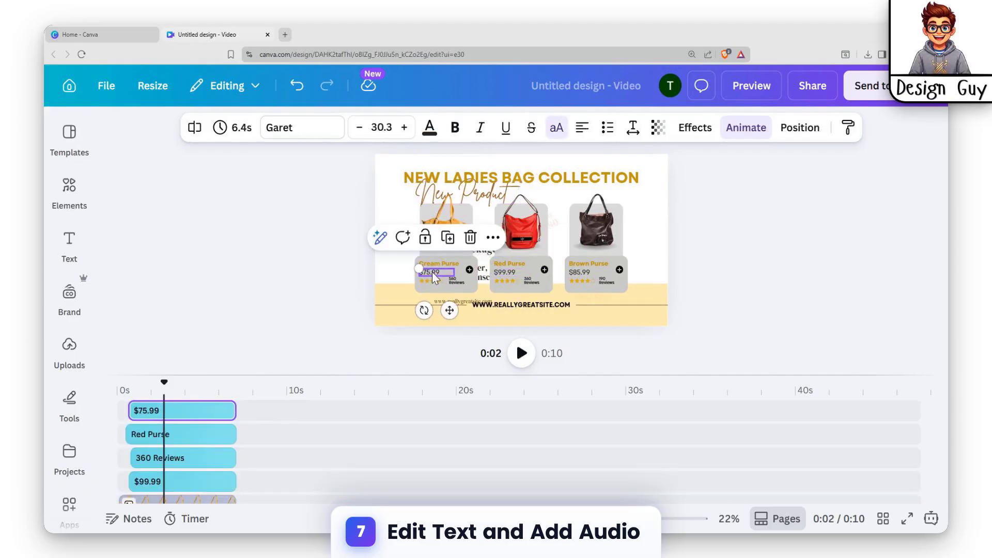
left_click(581, 267)
left_click(603, 218)
scroll(187, 421, "up", 3)
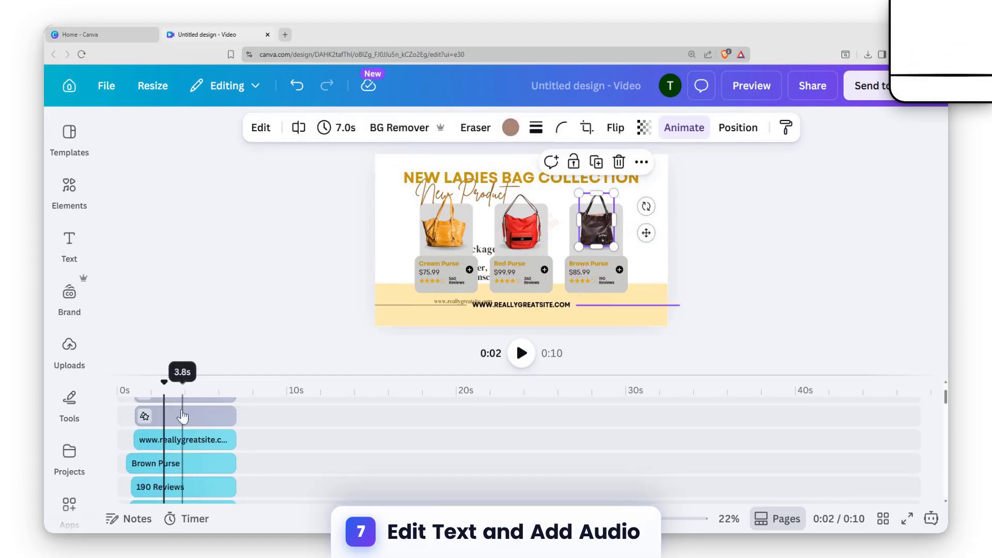
Return the playhead to the start and open the Music & SFX library for adding audio
left_click_drag(164, 392, 119, 391)
scroll(174, 438, "up", 1)
scroll(174, 437, "down", 5)
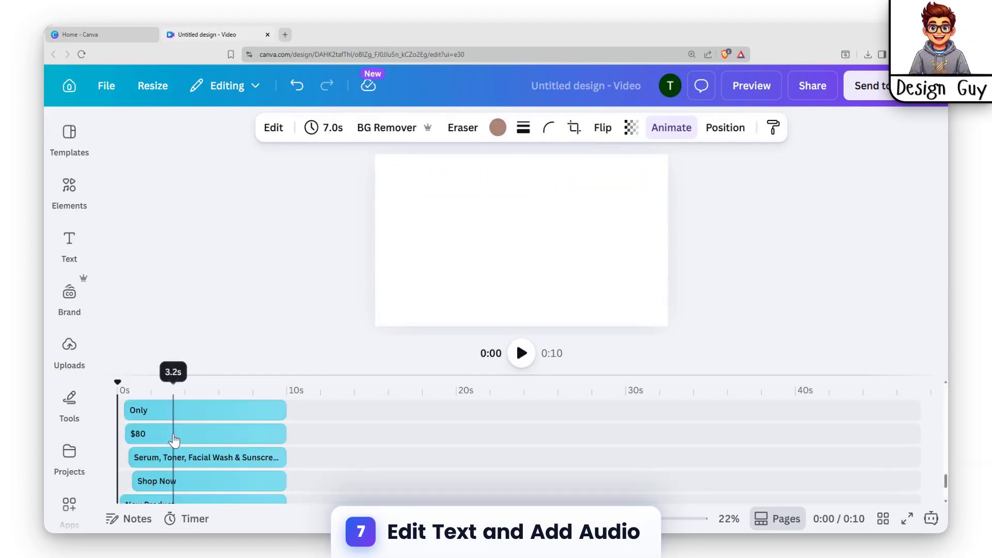
left_click(151, 493)
left_click(151, 494)
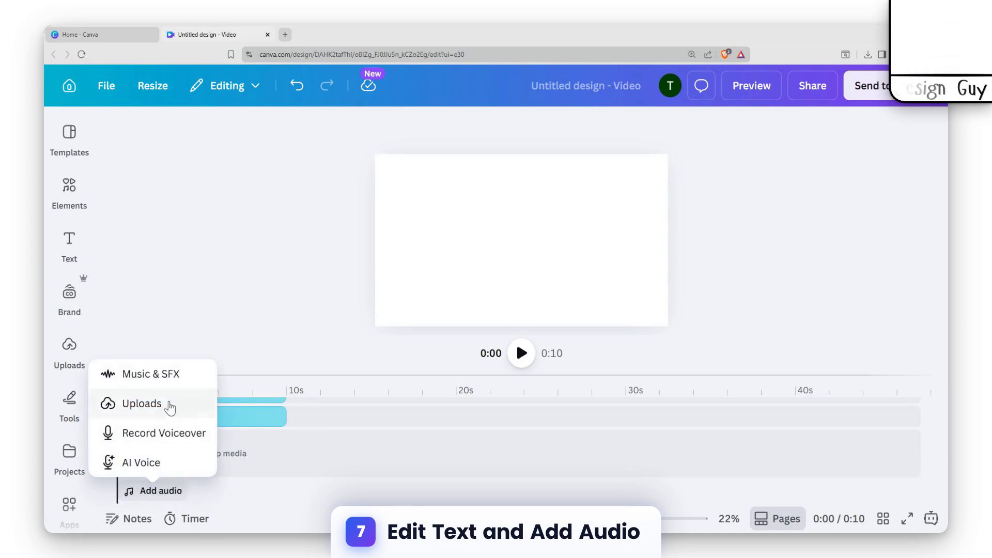
left_click(140, 381)
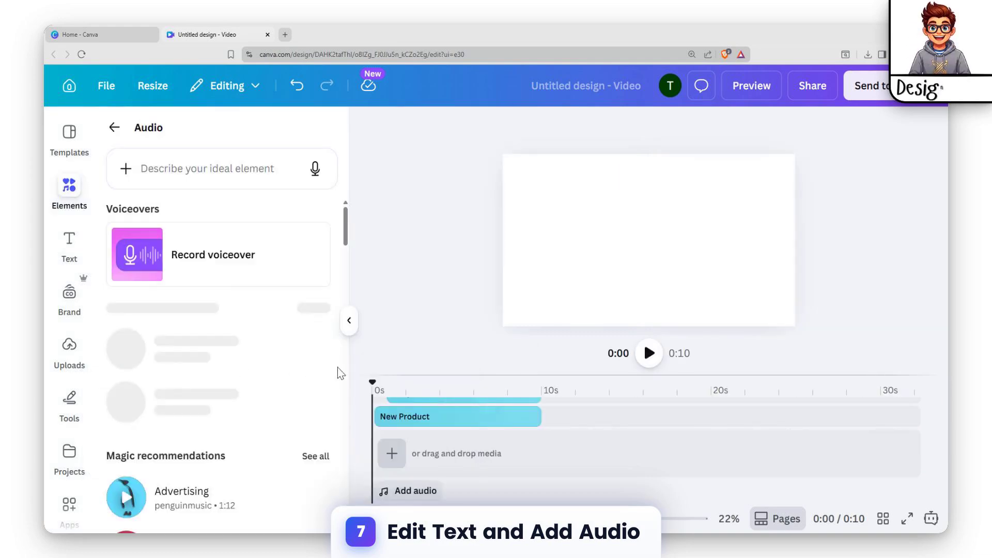
Search the audio library for "modern"
left_click(221, 170)
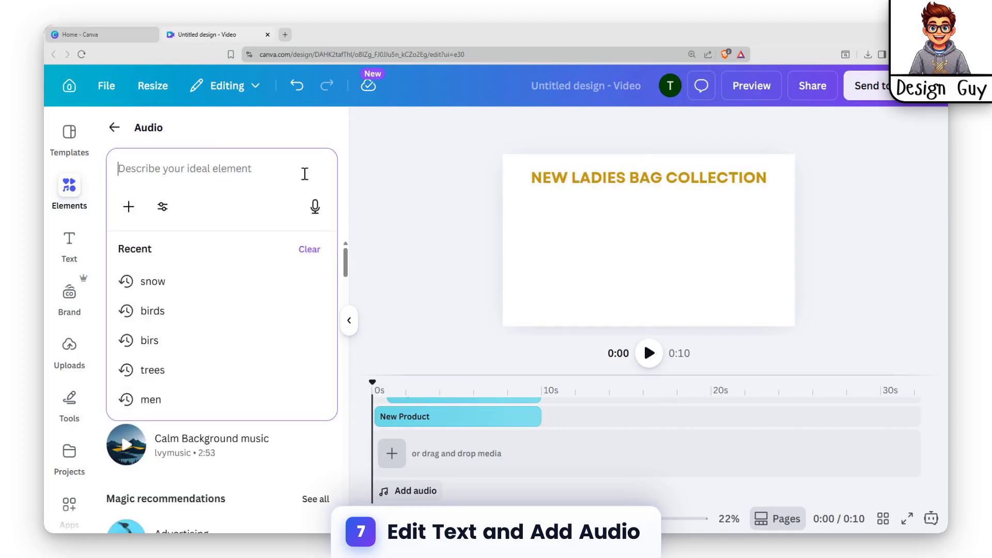
type("s")
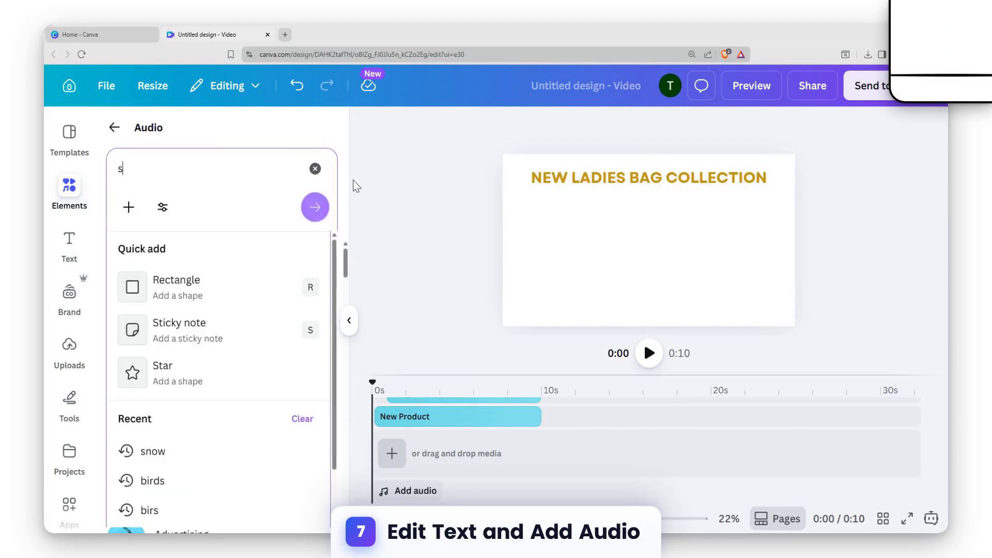
key("BackSpace")
type("modern")
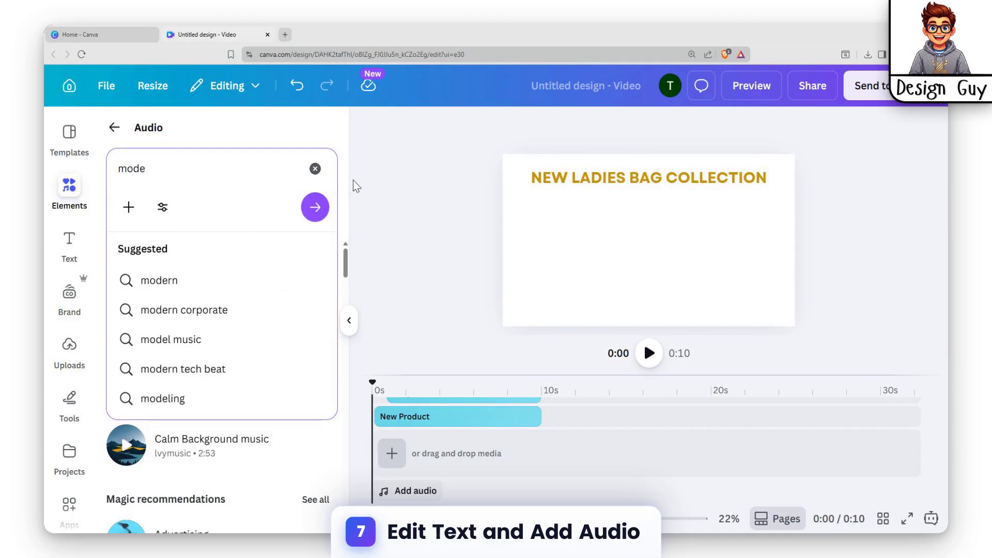
key("Return")
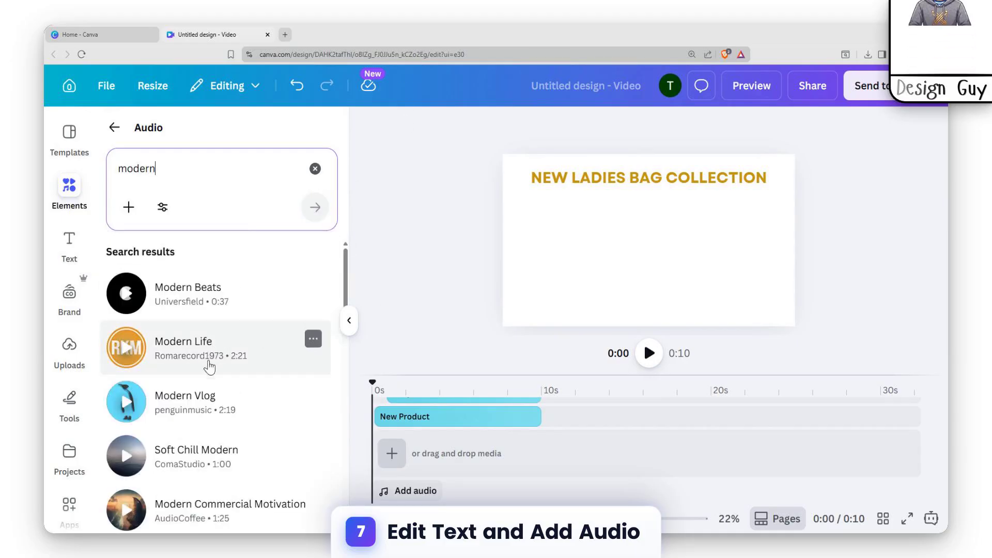
Preview the Modern Life track, place it at the start of the audio track and trim it to end at about 10 s
left_click(126, 355)
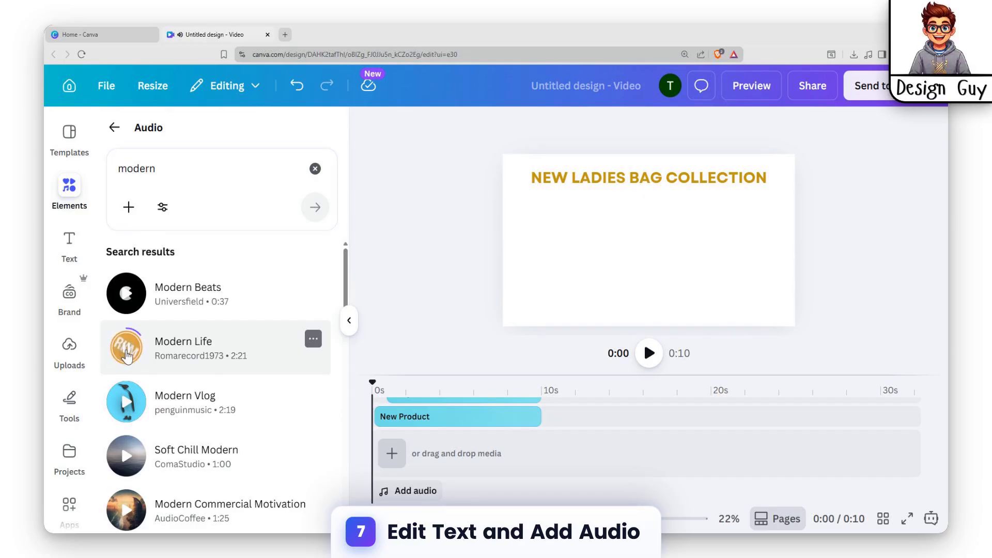
left_click_drag(152, 353, 441, 459)
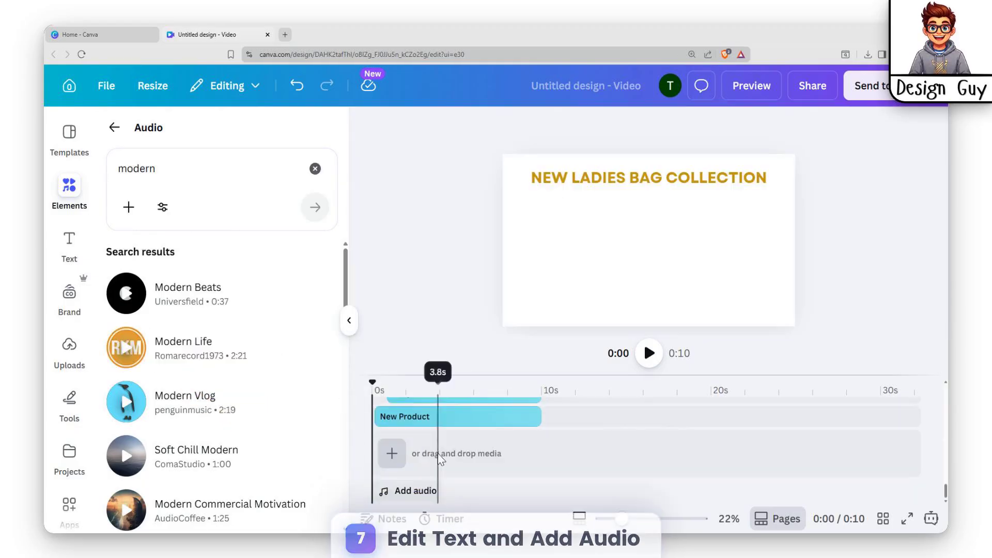
left_click_drag(129, 346, 373, 483)
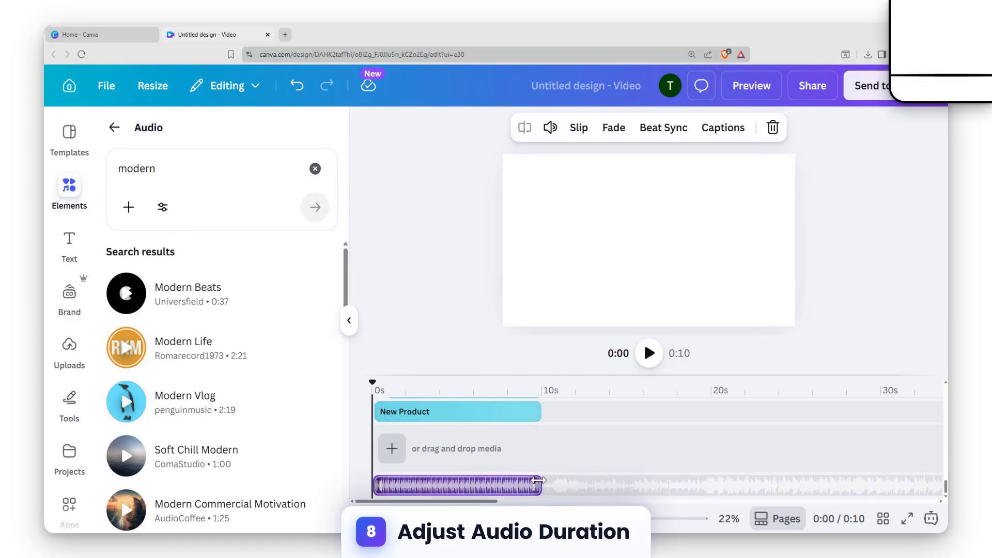
left_click_drag(539, 486, 546, 487)
Check the timeline layers against the audio, return the playhead to the start and play back the video
scroll(547, 455, "up", 12)
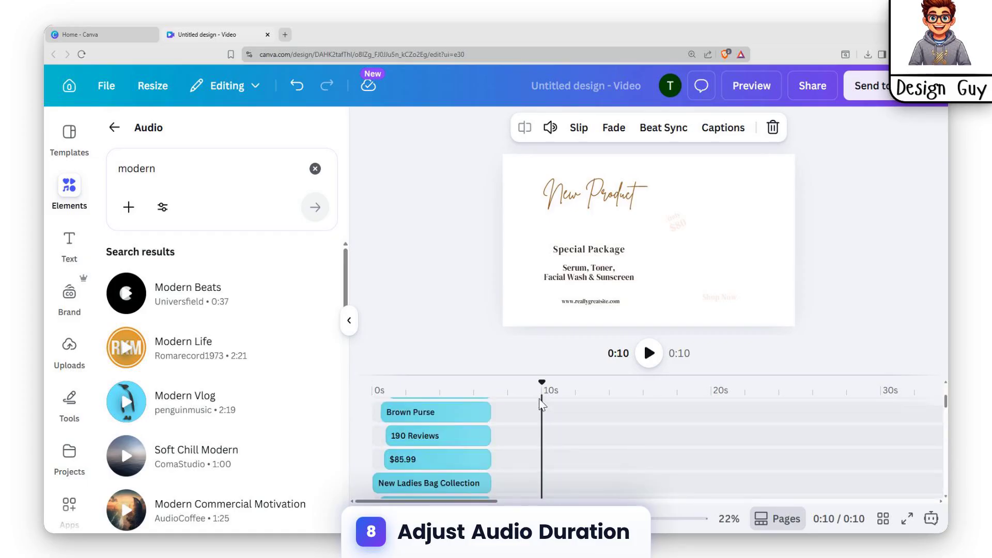
scroll(499, 421, "down", 12)
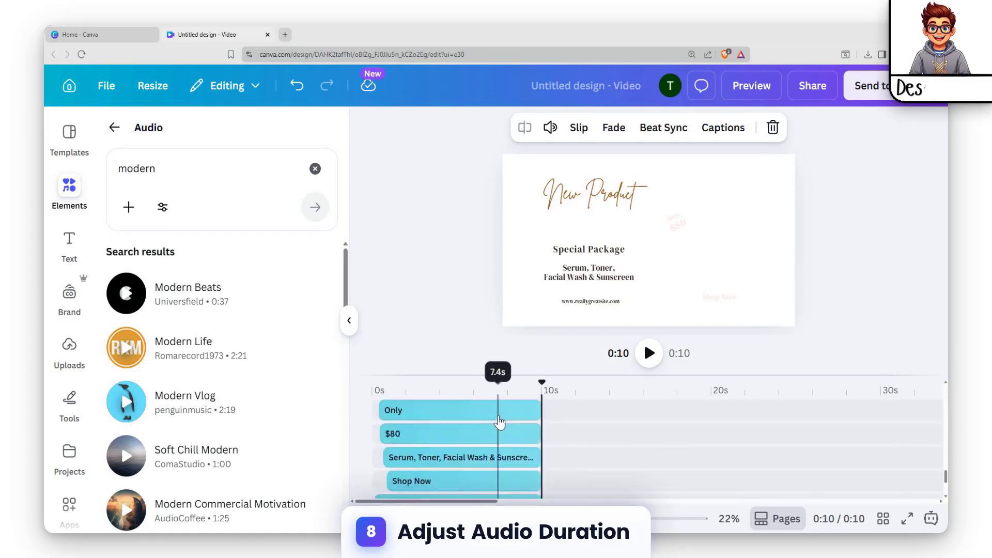
scroll(499, 423, "up", 10)
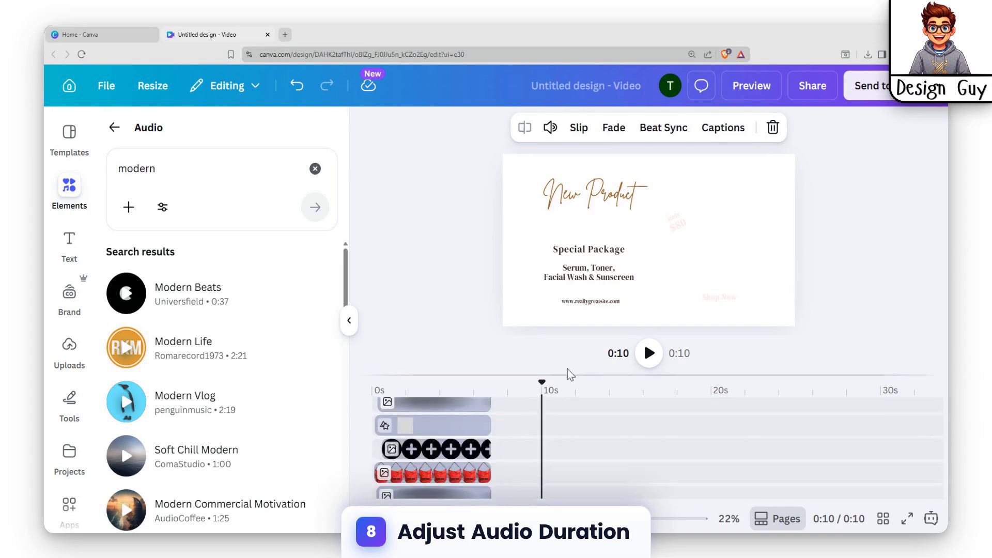
left_click_drag(541, 385, 321, 409)
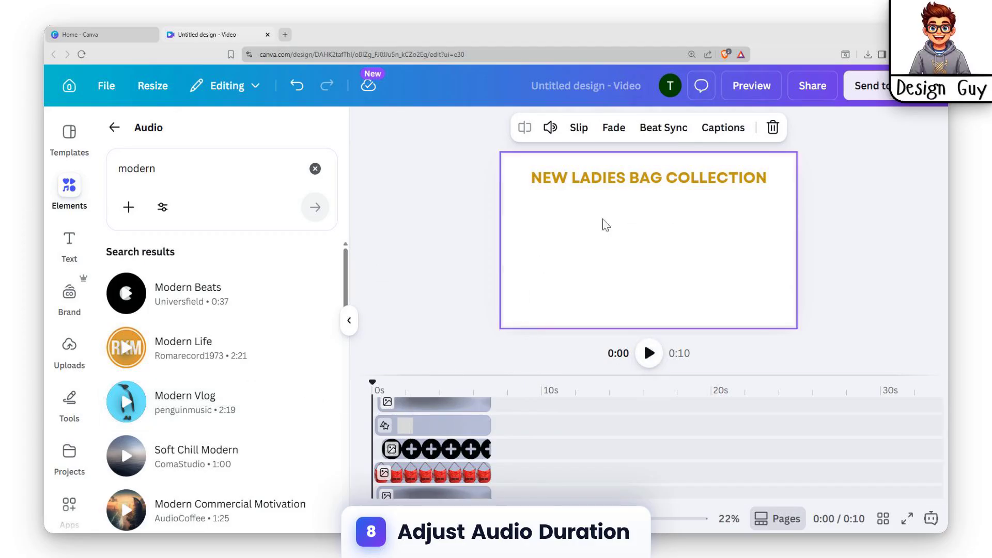
left_click(865, 206)
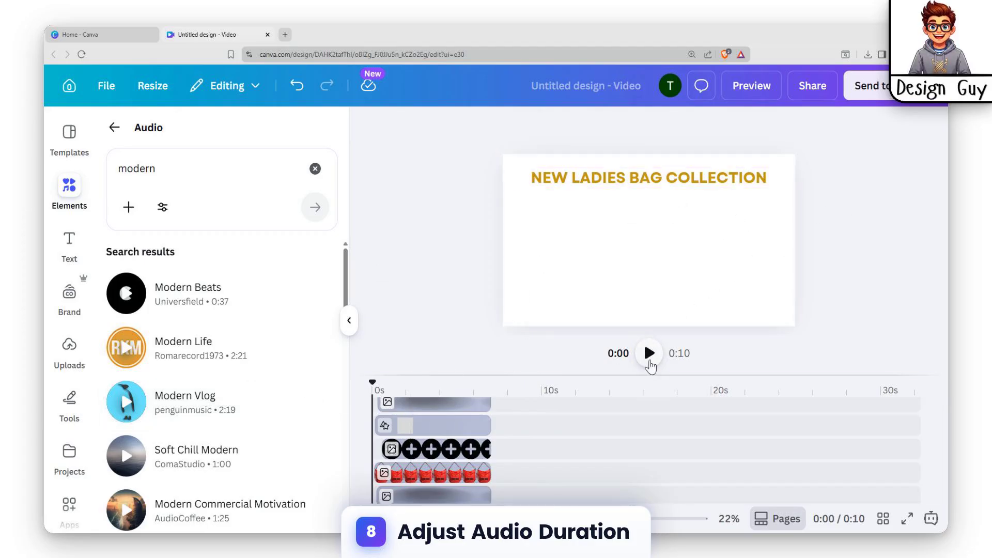
left_click(648, 364)
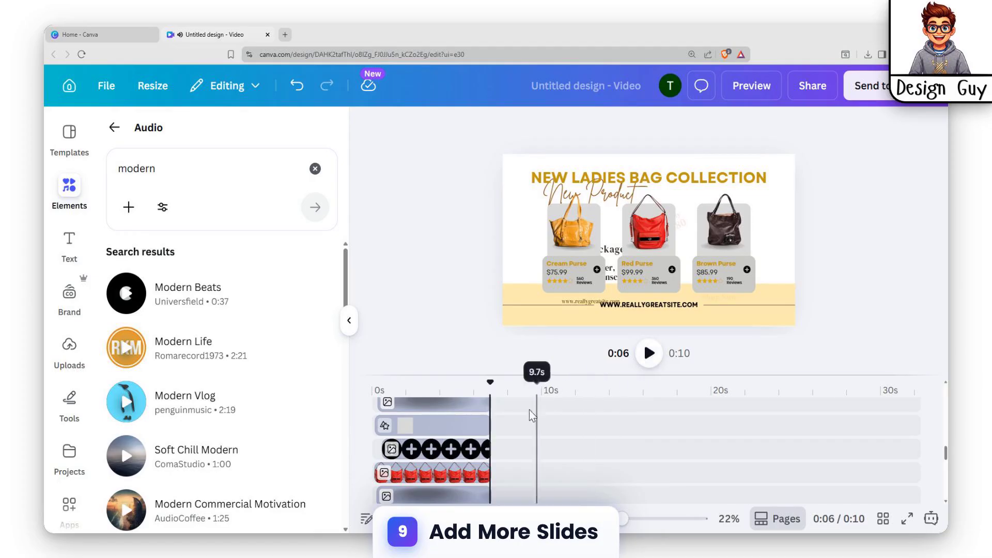
Add a blank clip to the media track above the audio track
scroll(490, 404, "up", 5)
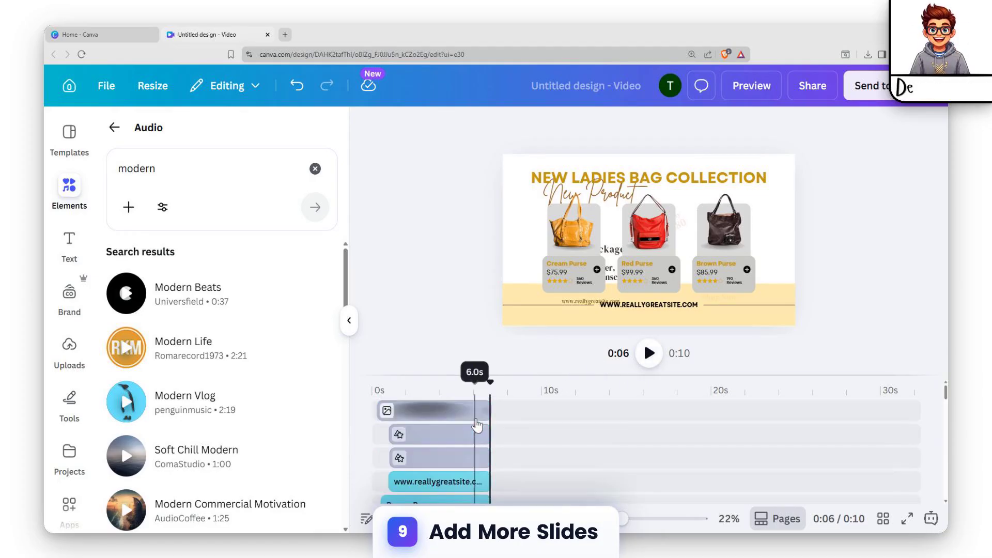
scroll(471, 466, "down", 3)
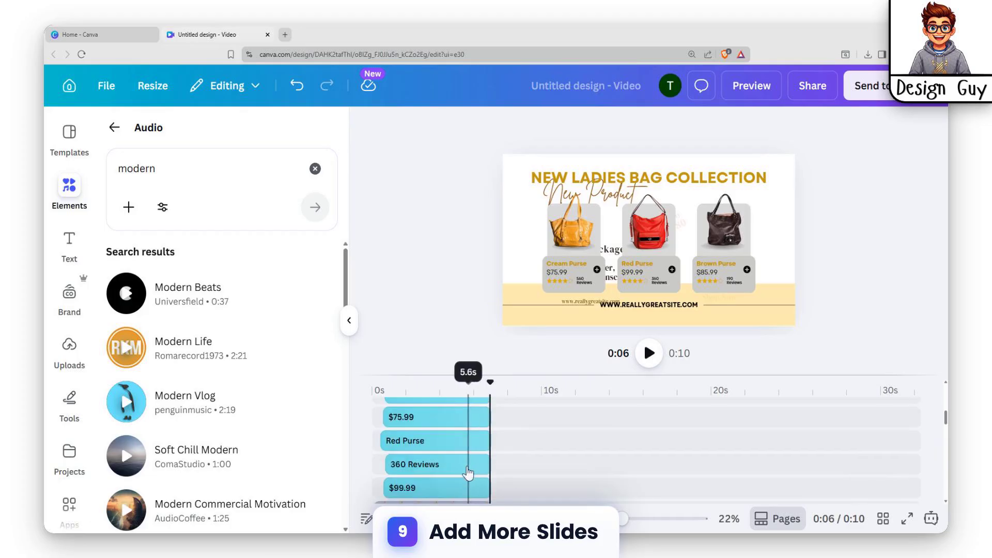
scroll(554, 432, "up", 3)
scroll(518, 489, "down", 6)
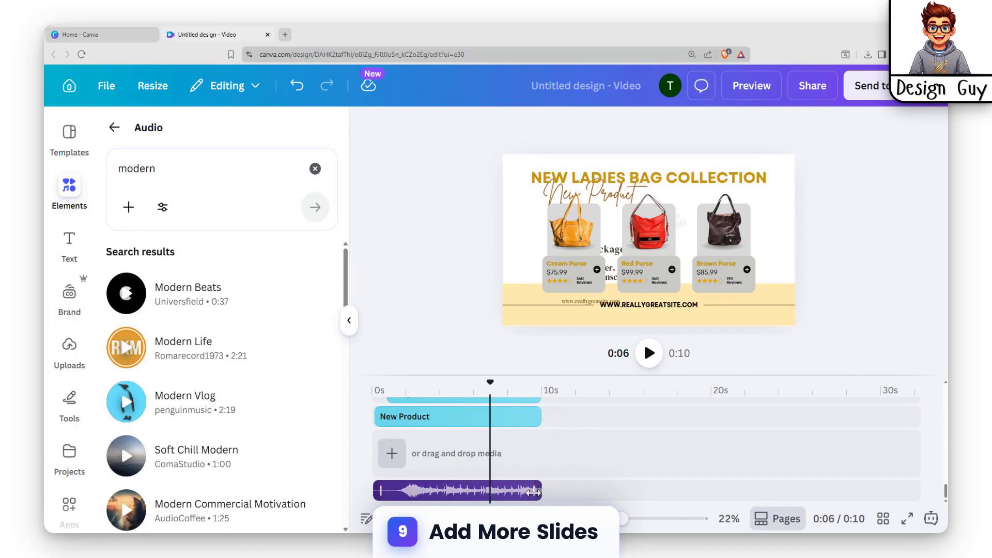
left_click(390, 454)
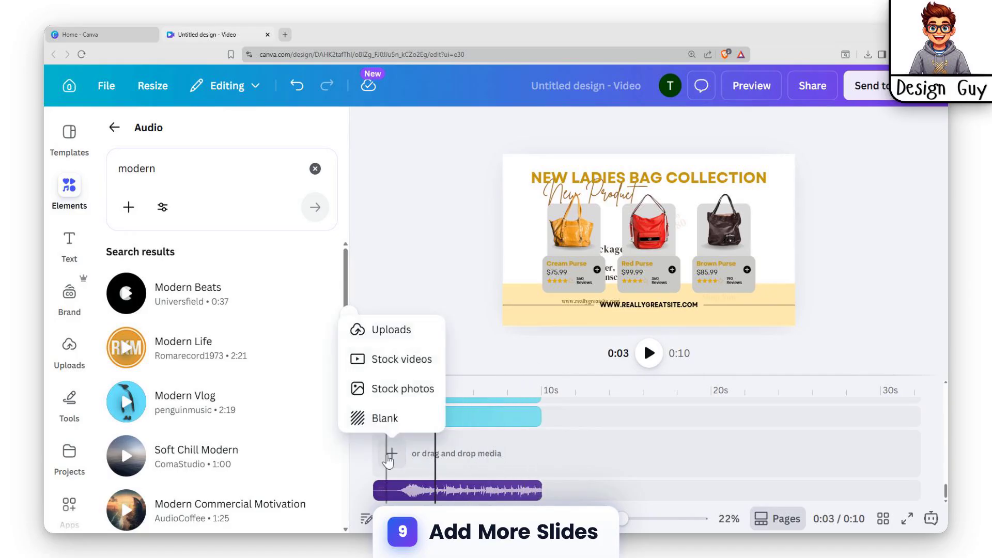
left_click(385, 418)
Try yellow as the blank clip's background colour, and settle on light pink from the design's colours
left_click(412, 455)
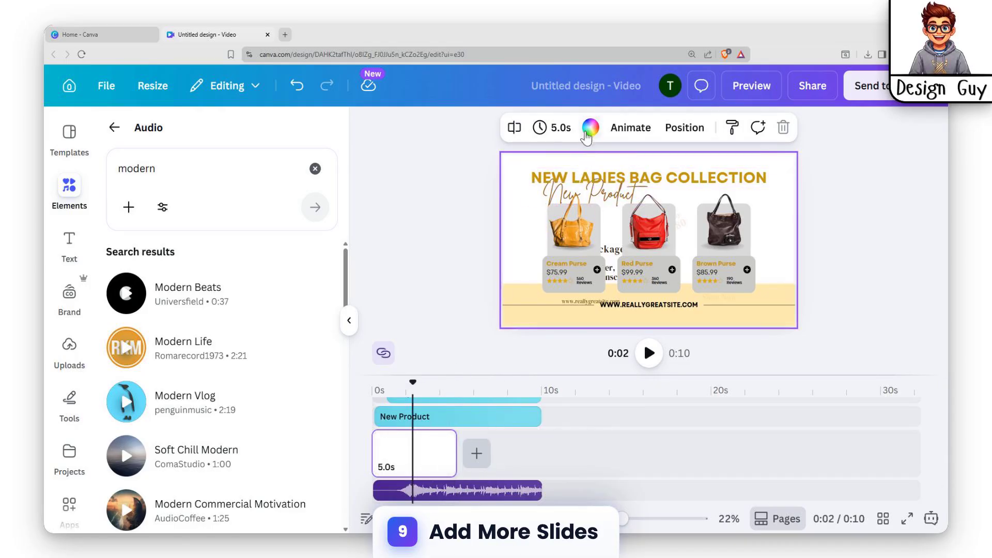
left_click(588, 133)
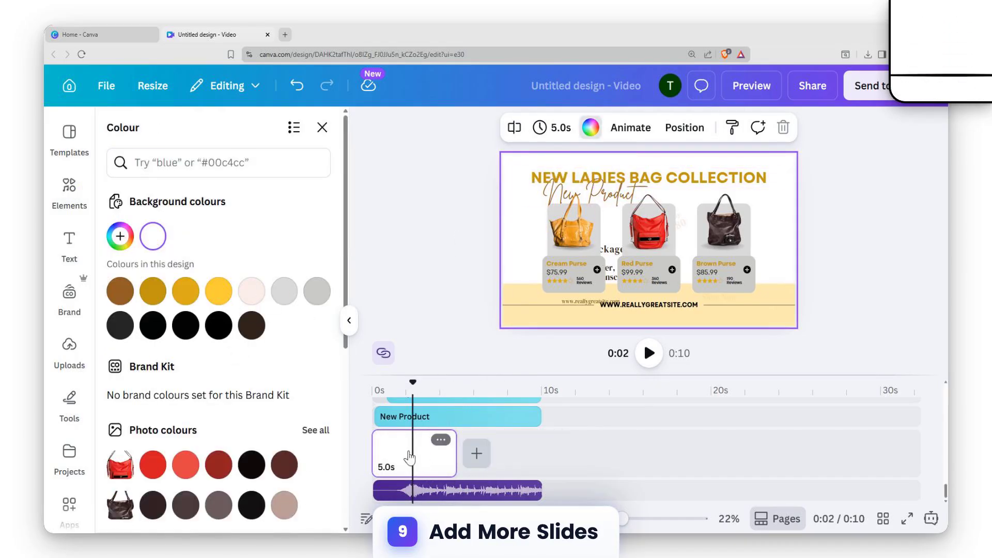
left_click(218, 291)
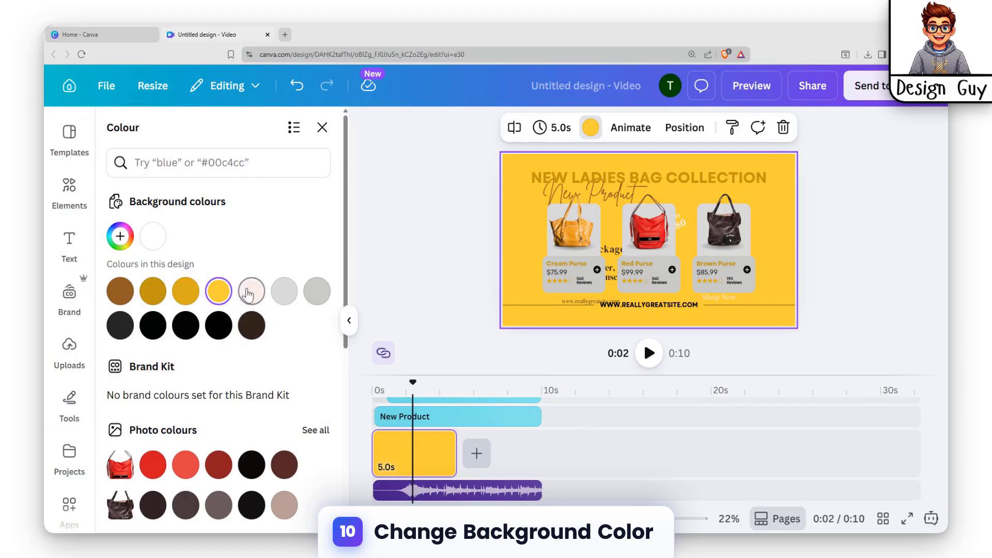
left_click(251, 292)
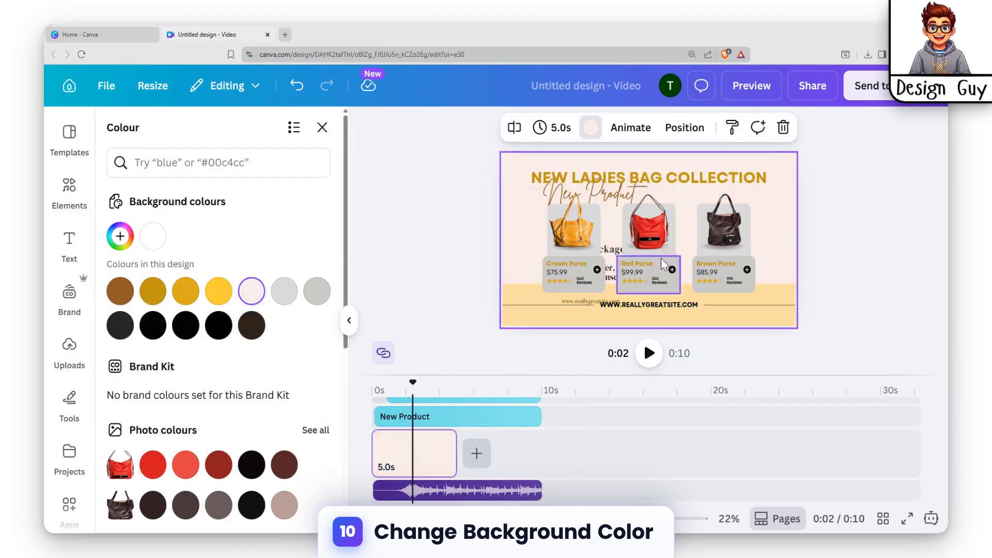
Uncover the Special Package text hidden behind the bag cards and delete it
left_click(594, 250)
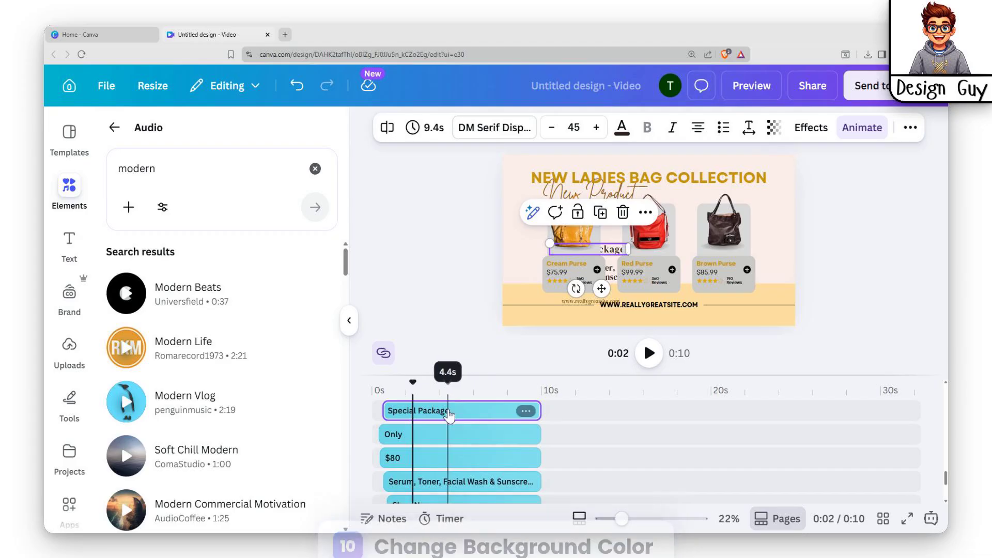
left_click(462, 387)
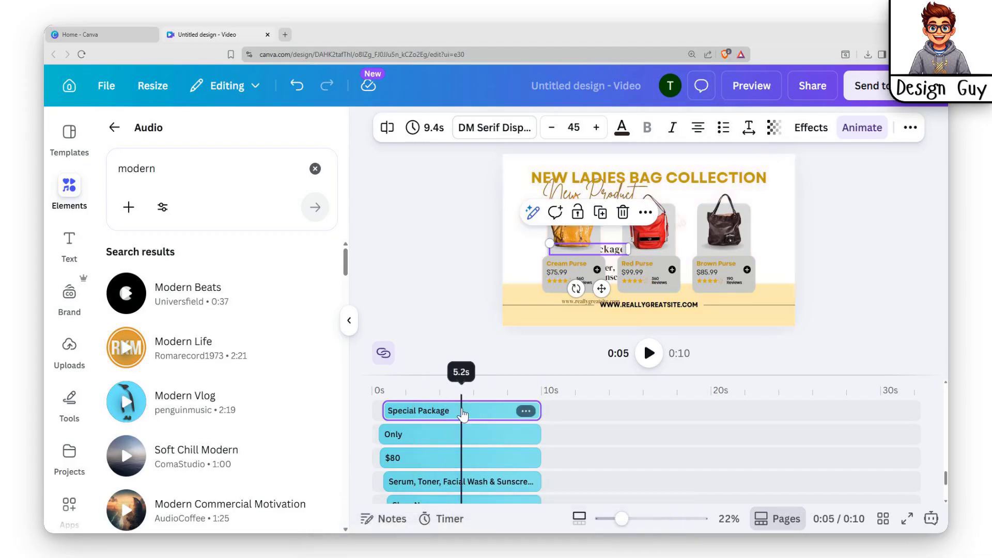
left_click(613, 273, "shift")
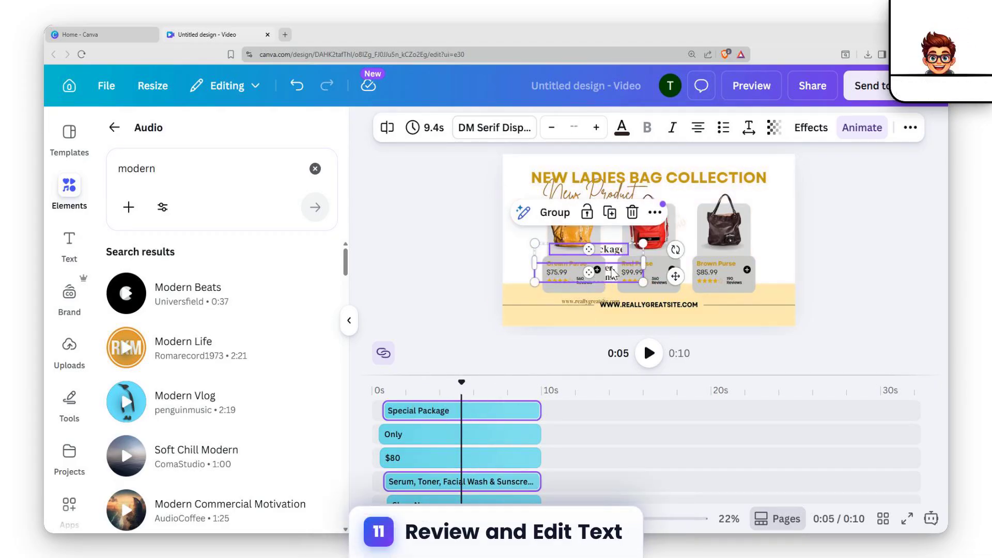
left_click_drag(460, 383, 410, 414)
left_click(474, 414)
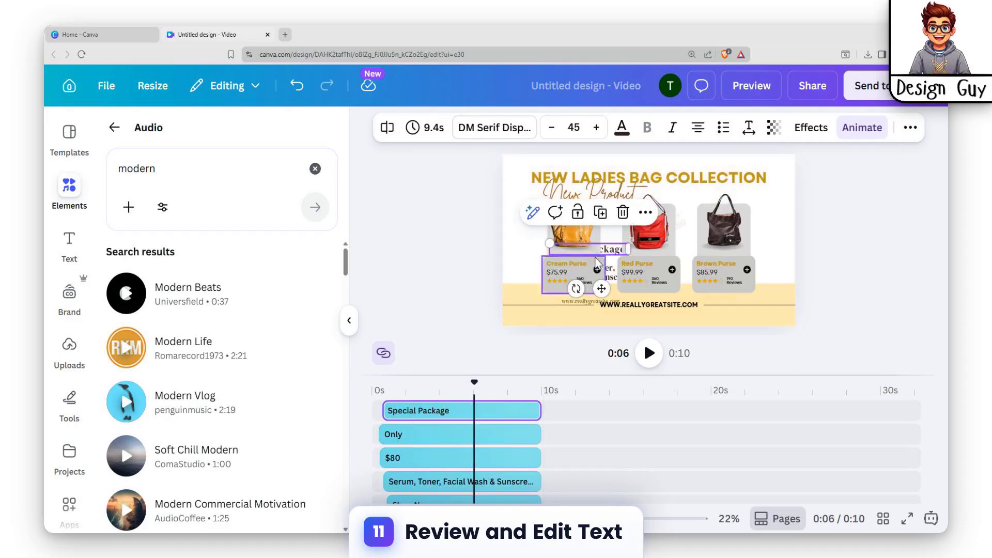
left_click_drag(616, 247, 605, 160)
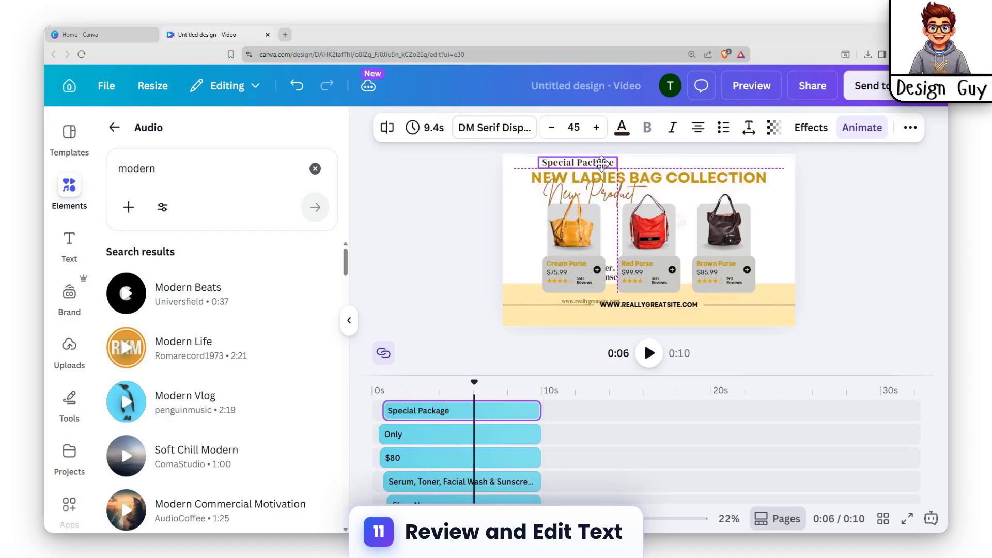
key("Delete")
Move the "Serum, Toner, Facial Wash & Sunscreen" text out from behind the bag cards and delete it
left_click(614, 275)
left_click_drag(616, 279, 823, 203)
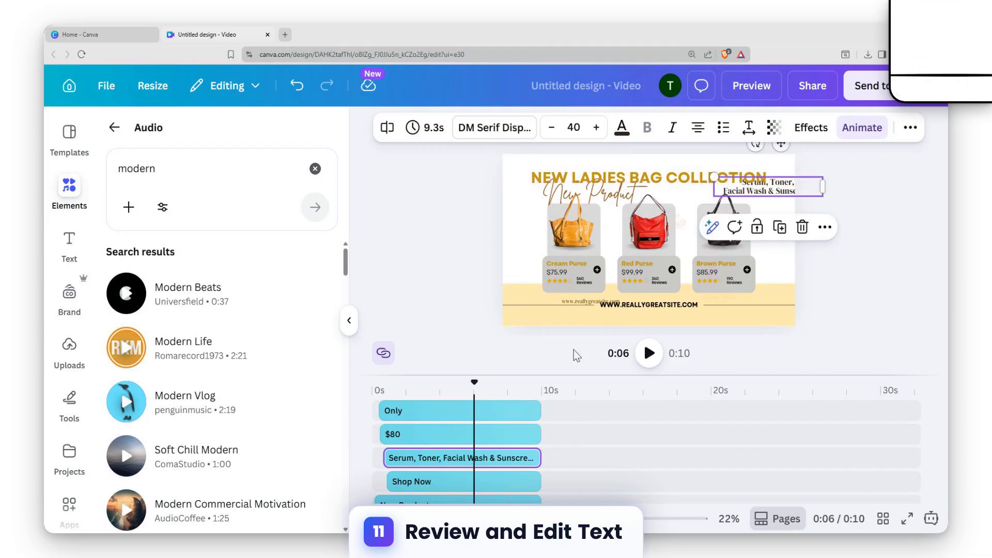
left_click(498, 463)
key("Delete")
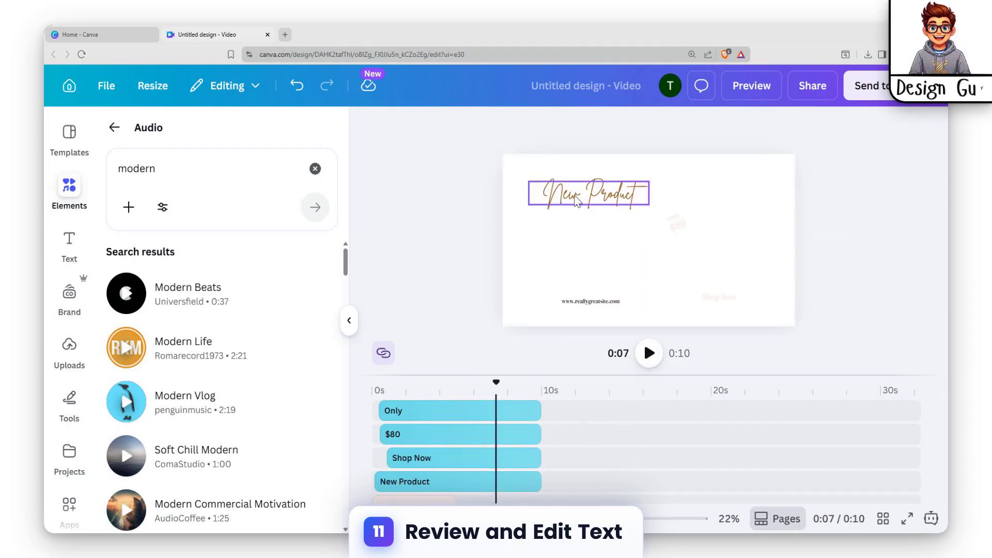
Delete the Shop Now, Only and $80 text layers
left_click(672, 217)
left_click(673, 217)
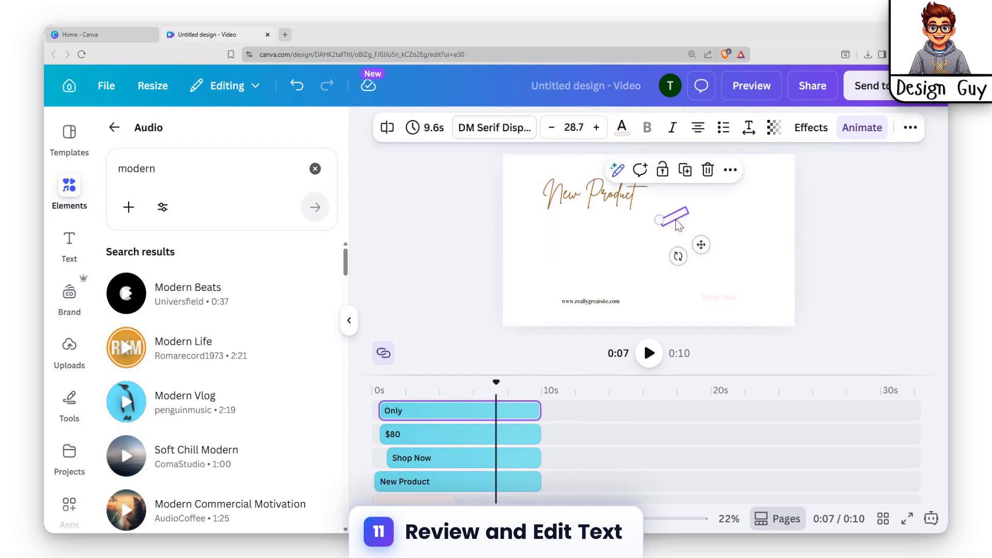
left_click(612, 300)
left_click(716, 297)
key("Delete")
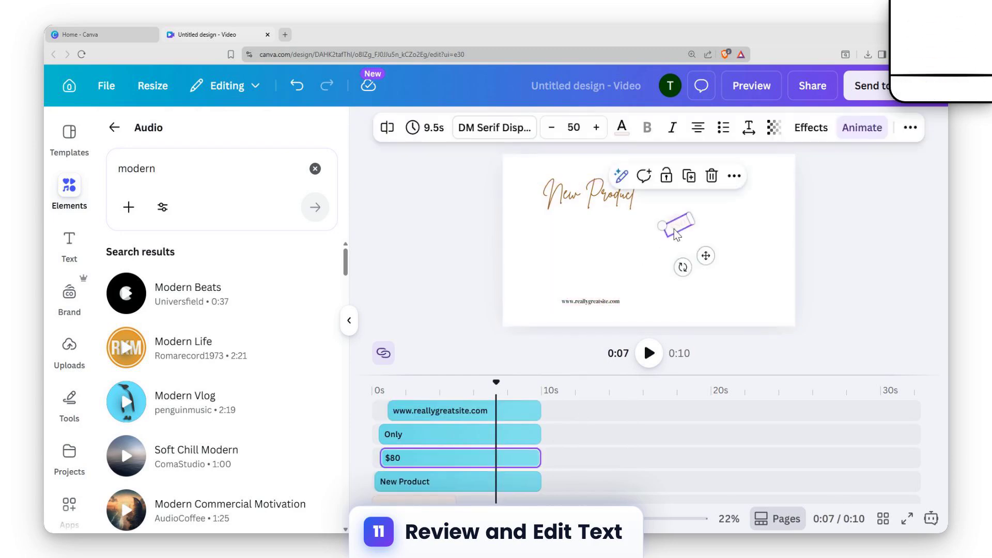
left_click(675, 227)
key("Delete")
left_click(671, 229)
key("Delete")
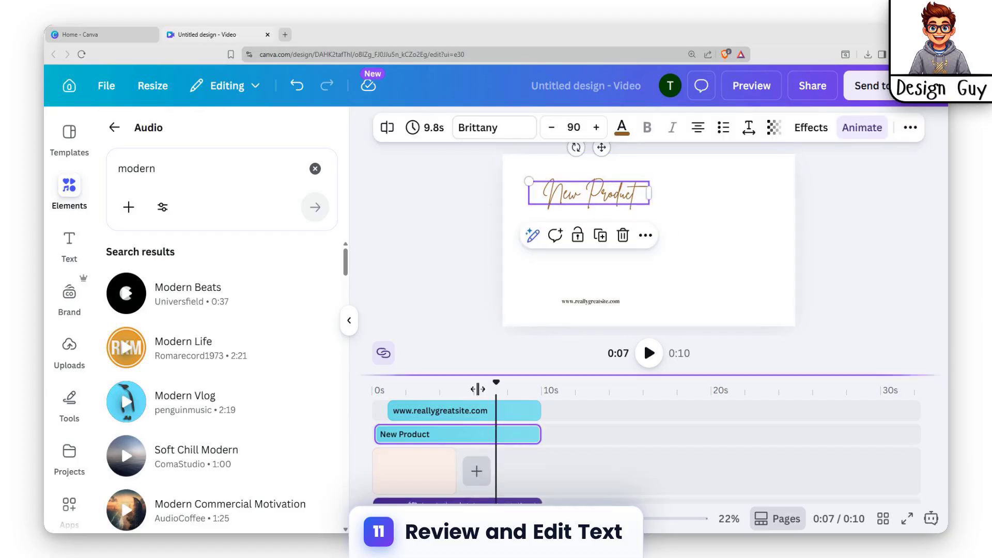
Delete the New Product text and the smaller leftover website text, and play back the video
scroll(466, 448, "down", 1)
left_click(428, 452)
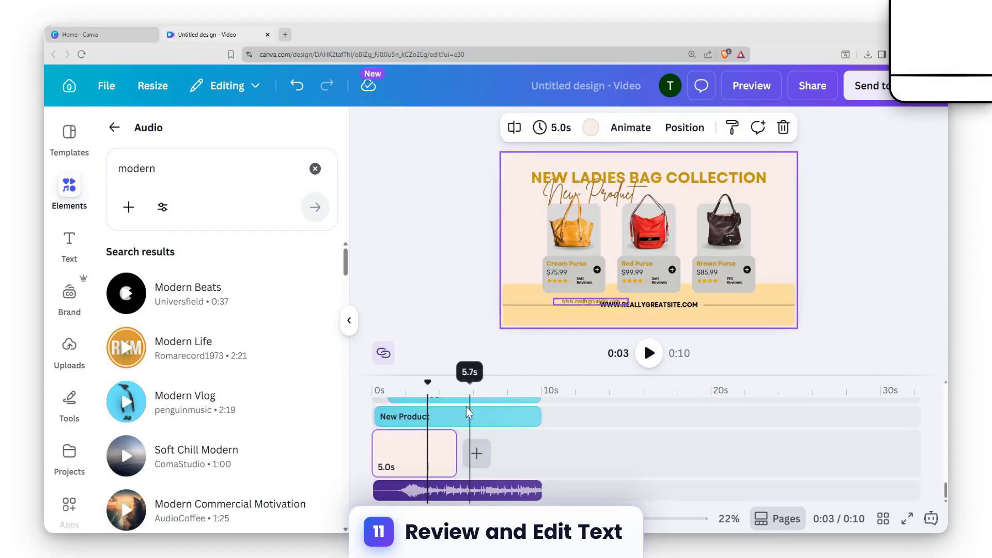
left_click(456, 416)
key("Delete")
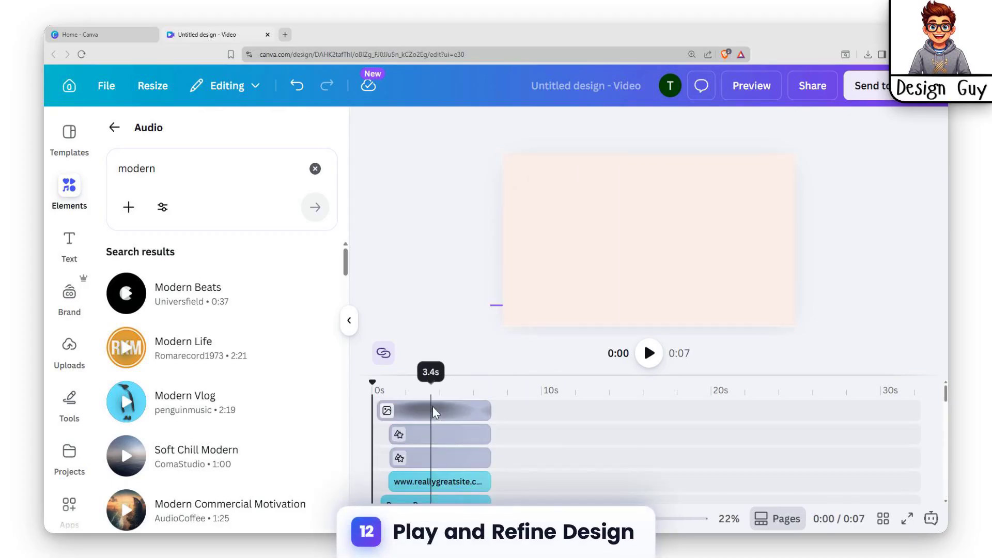
left_click(650, 353)
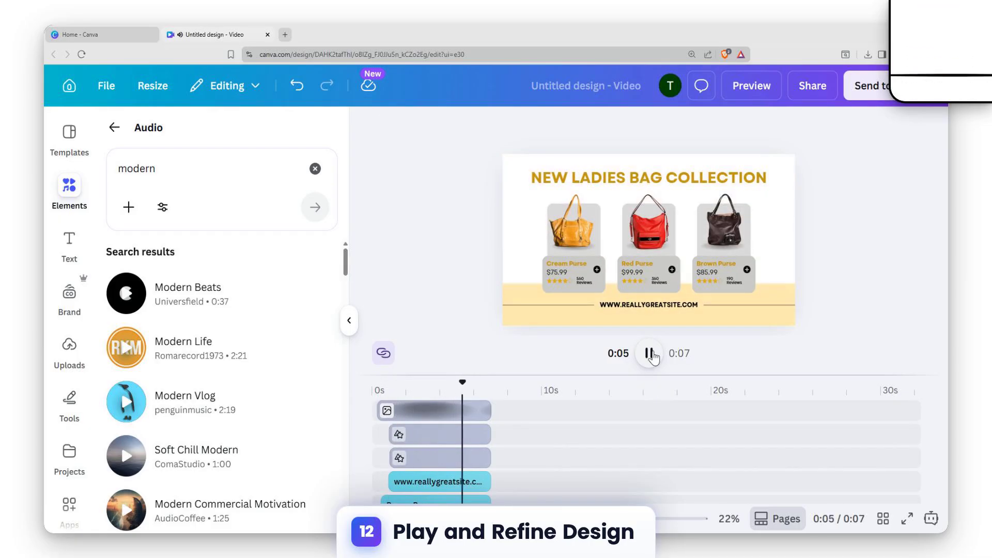
left_click(650, 354)
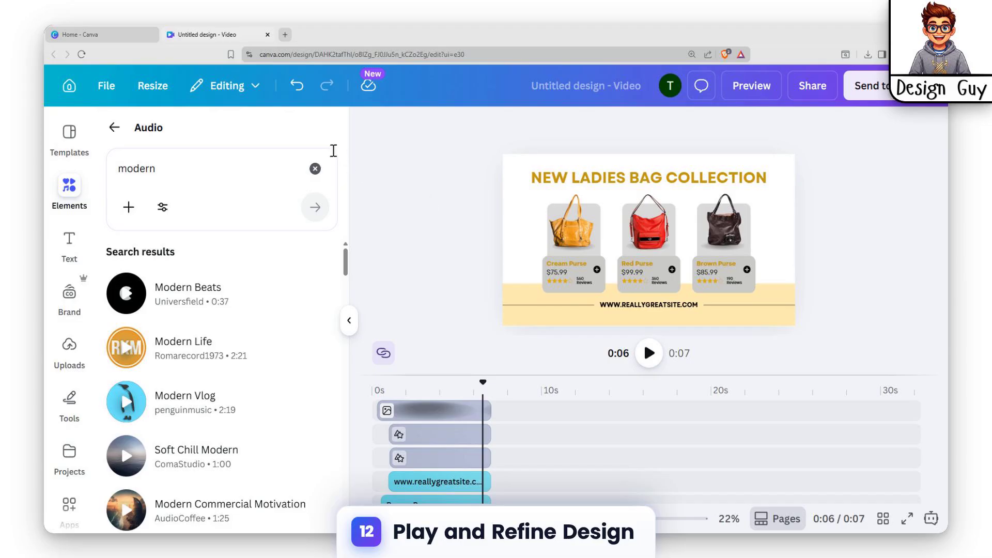
Clear the audio search, return to the main elements library and open the full set of recommended elements
left_click(317, 168)
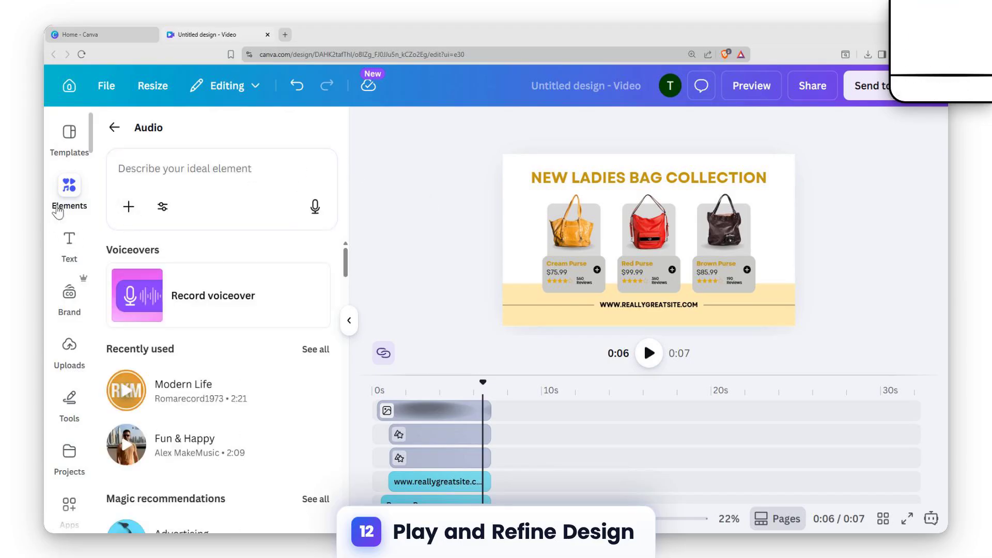
left_click(64, 198)
left_click(113, 129)
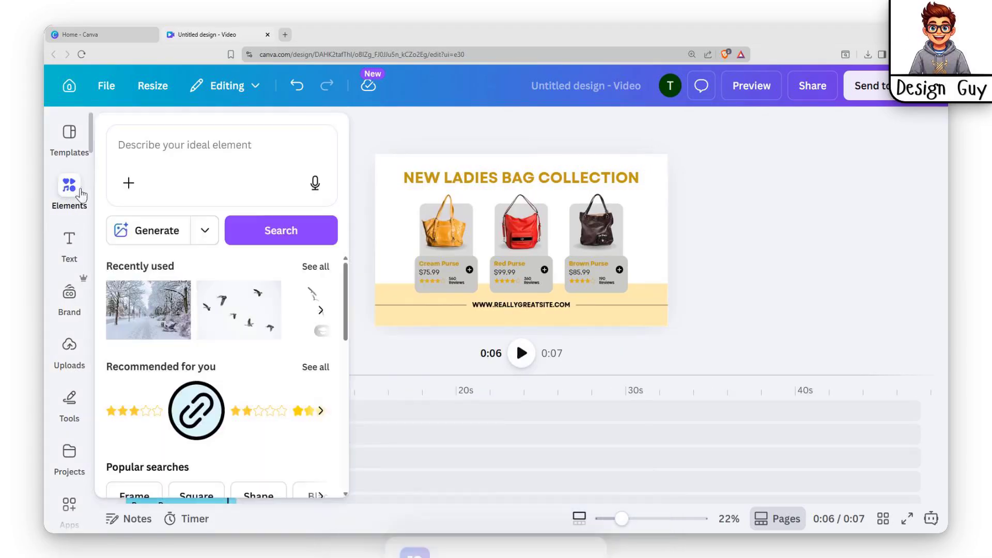
left_click(70, 199)
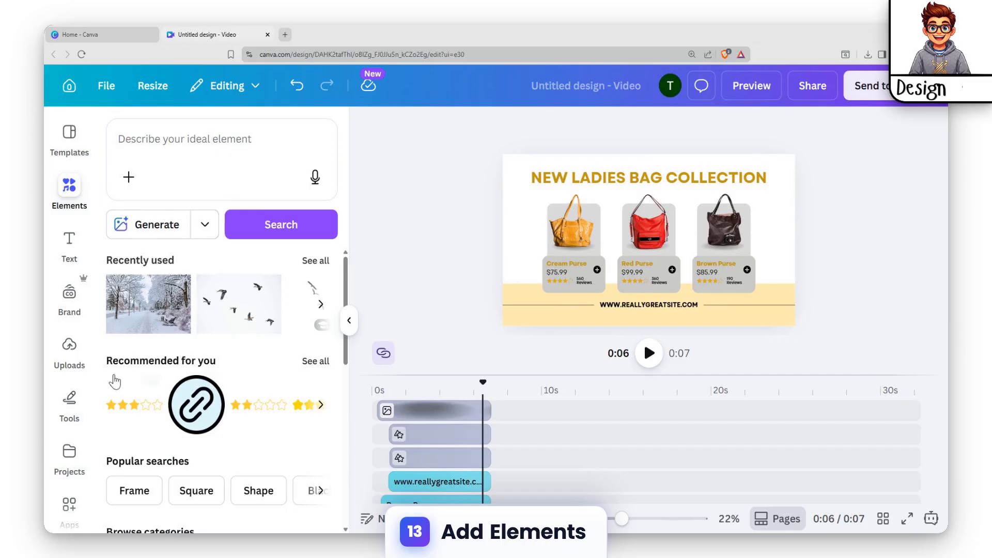
left_click(316, 361)
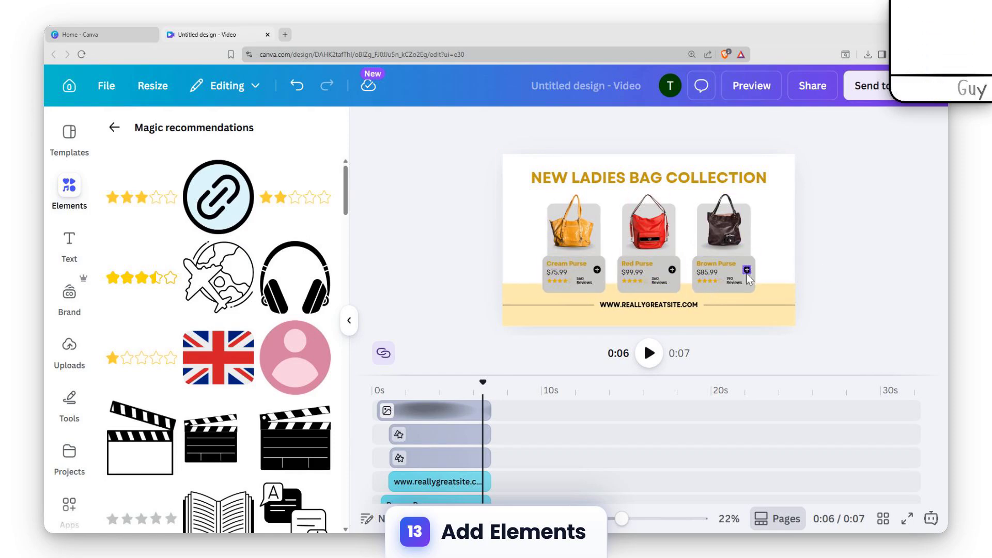
Find the brown "Genuine 100% Leather" badge among the recommended elements and add it to the design
scroll(255, 287, "down", 2)
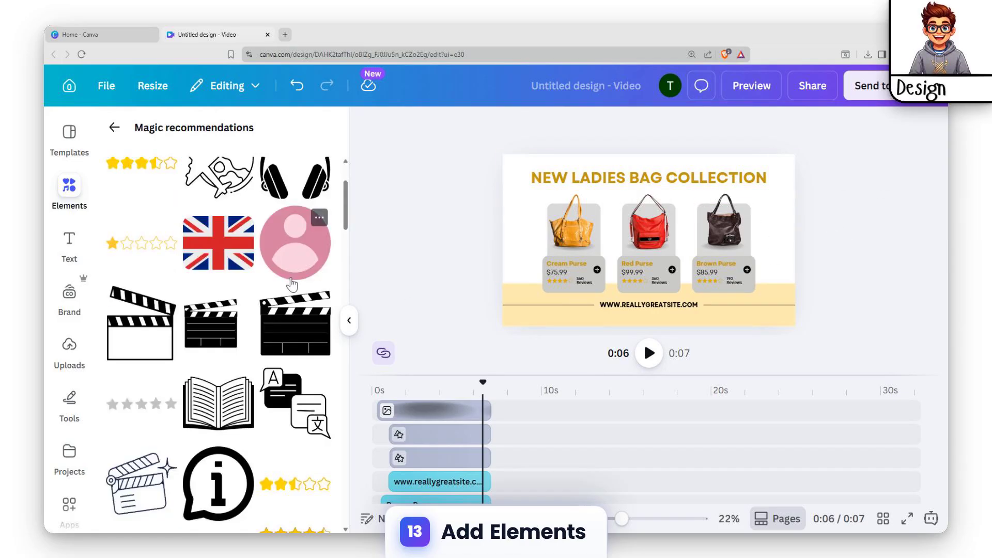
scroll(297, 274, "up", 2)
scroll(258, 279, "down", 4)
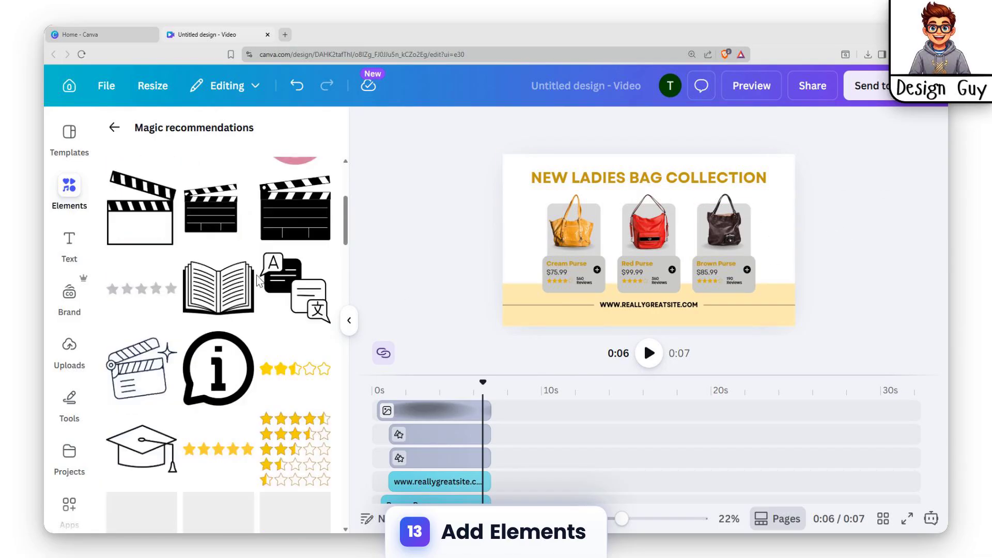
scroll(195, 288, "up", 2)
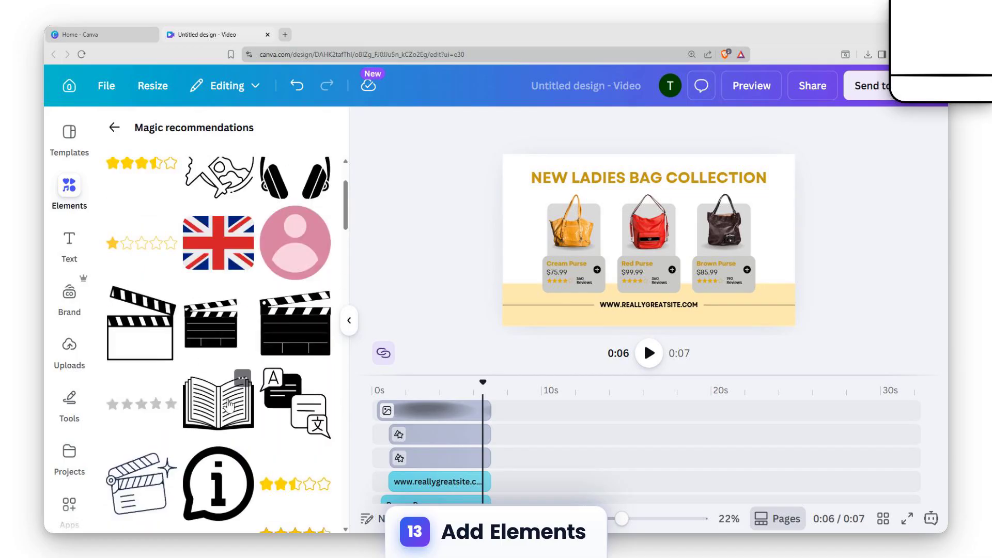
scroll(299, 366, "down", 4)
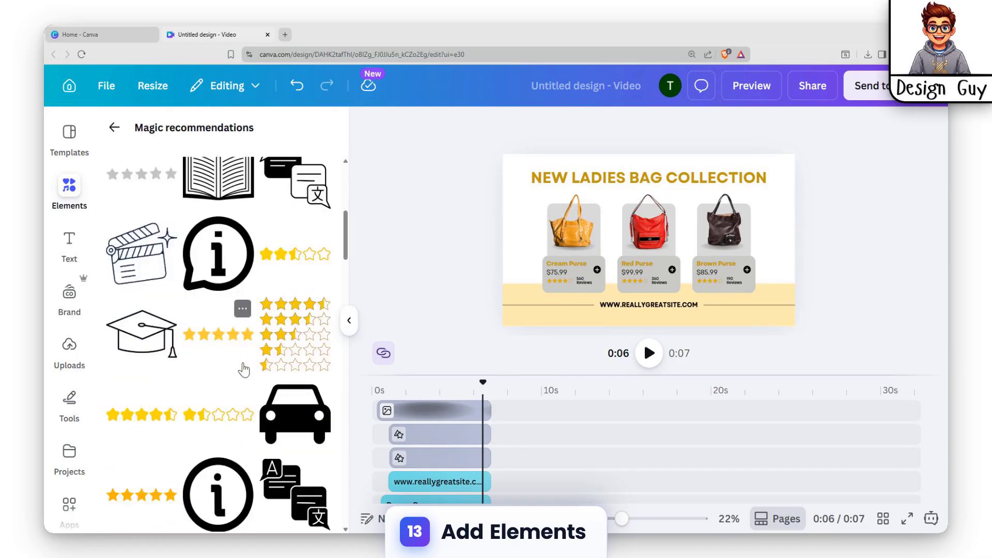
scroll(249, 370, "down", 6)
scroll(207, 336, "down", 4)
scroll(215, 346, "up", 4)
scroll(218, 335, "down", 8)
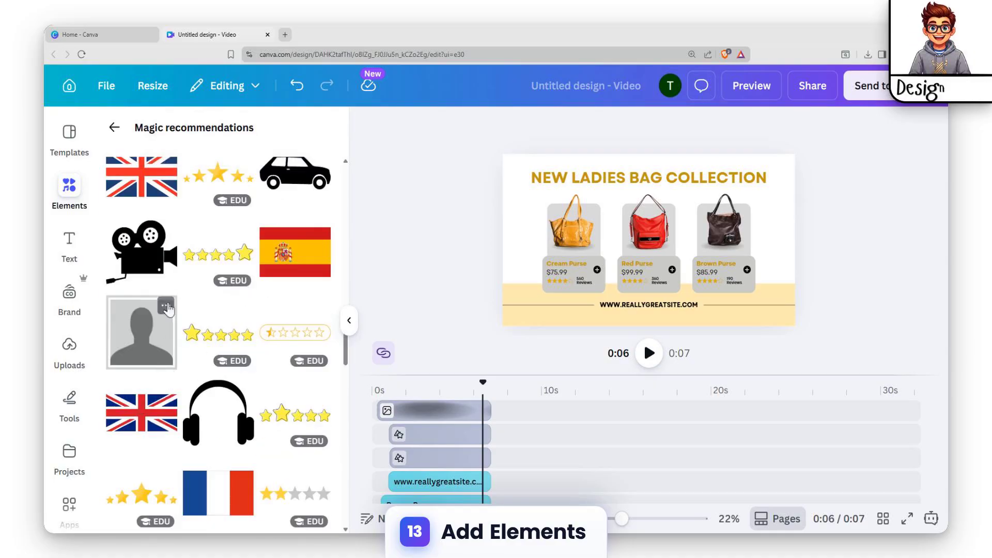
scroll(166, 305, "down", 9)
scroll(191, 311, "down", 4)
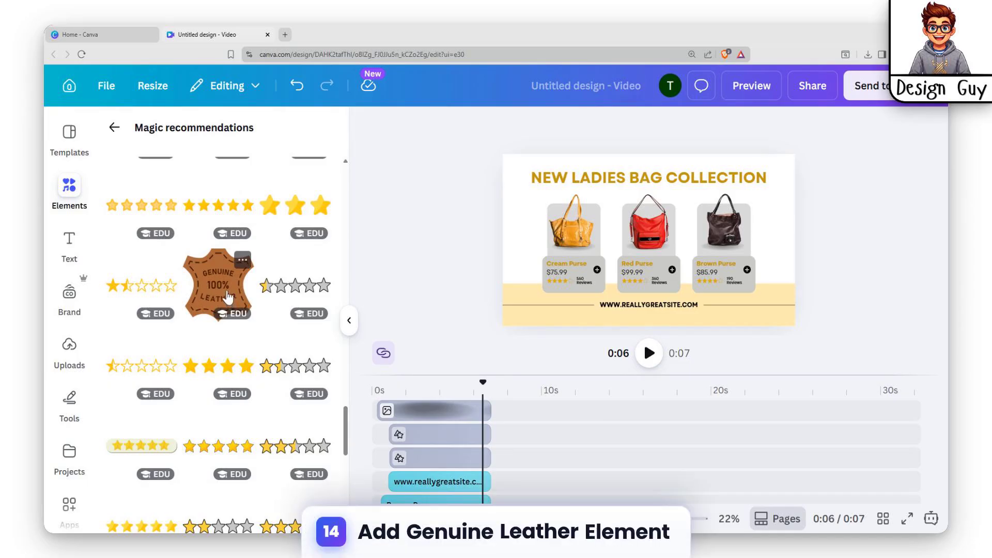
left_click(211, 285)
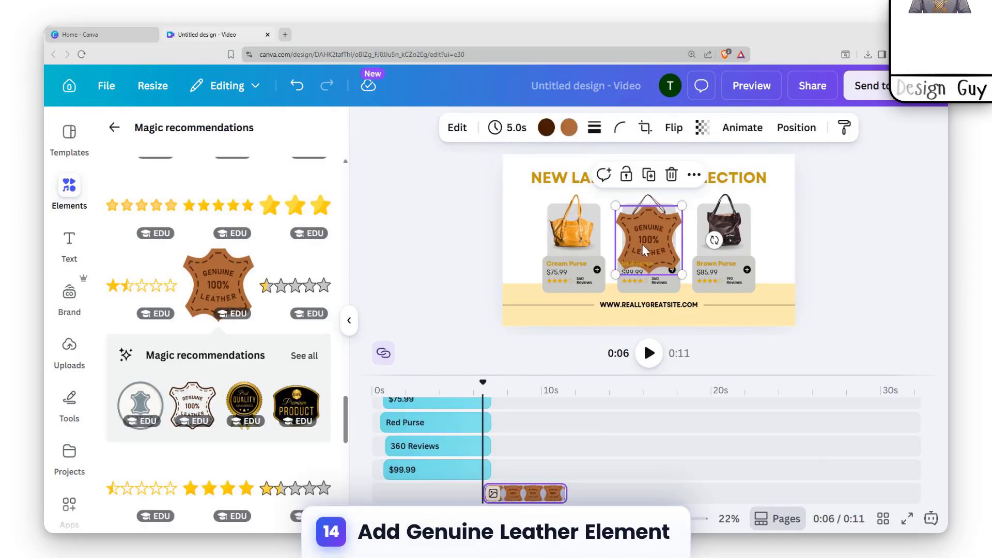
Shrink the leather badge and place it beside the yellow bag, between the bag and the slide's edge
left_click_drag(643, 244, 528, 214)
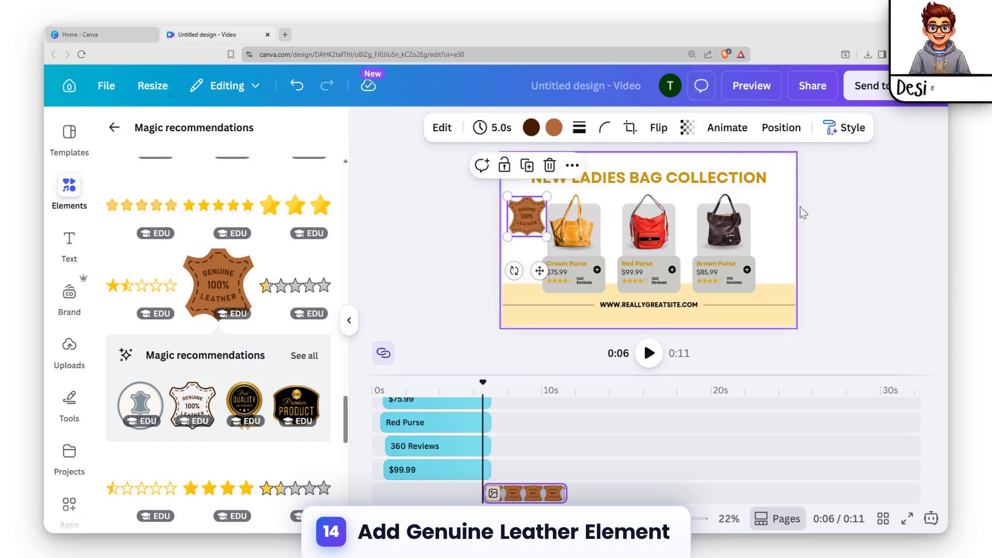
left_click(827, 215)
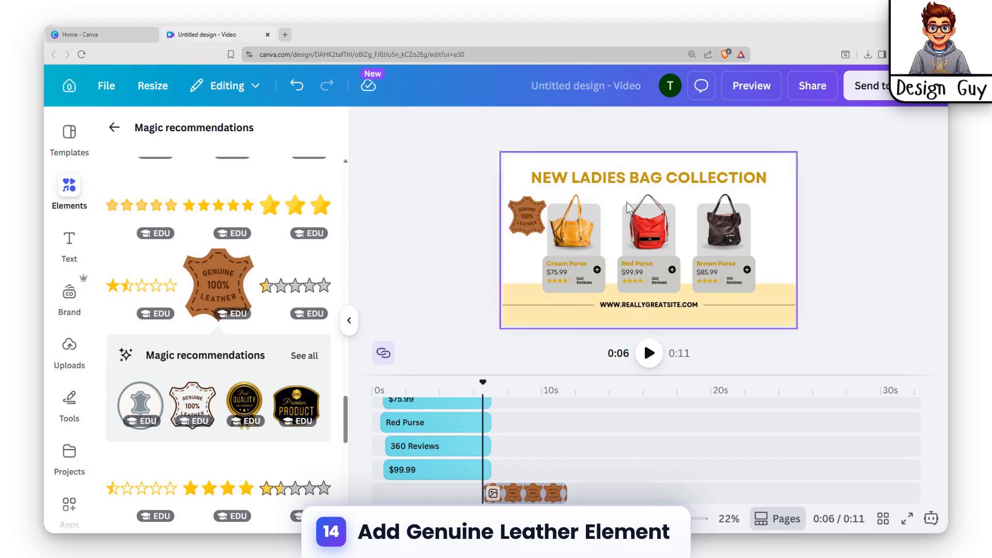
left_click(538, 215)
left_click_drag(546, 237, 525, 227)
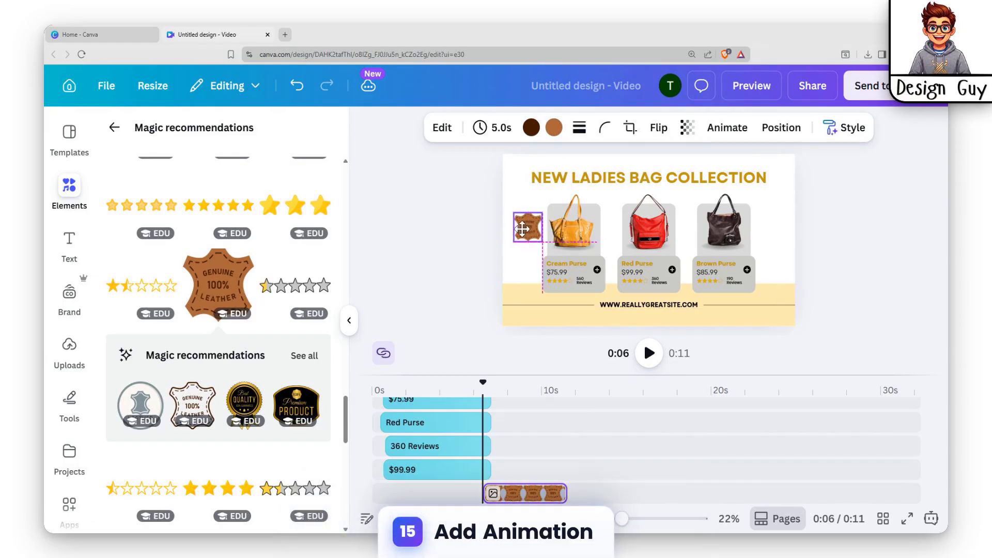
left_click(836, 181)
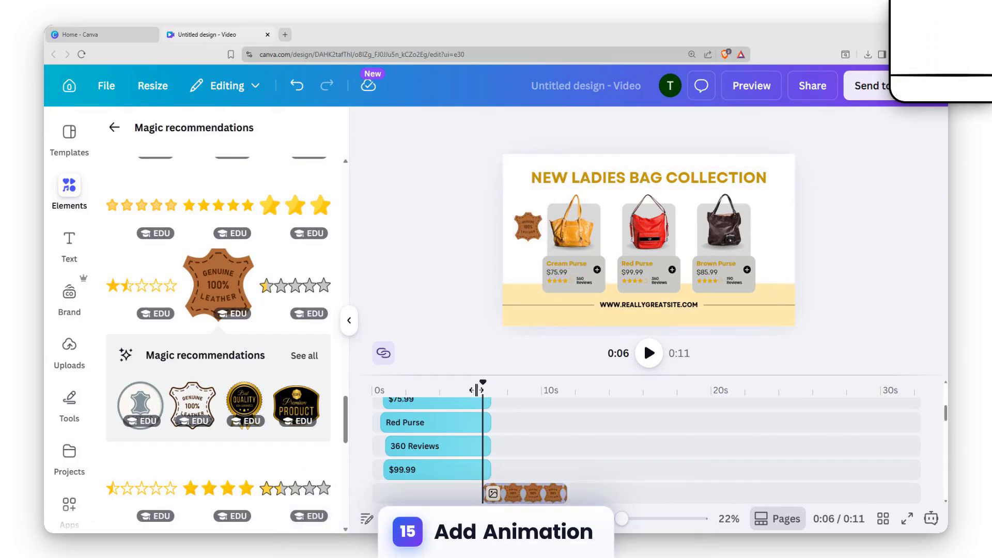
Play the video from the beginning and move the leather badge's clip to start near the beginning, below the $99.99 layer
left_click_drag(462, 389, 383, 391)
left_click(649, 353)
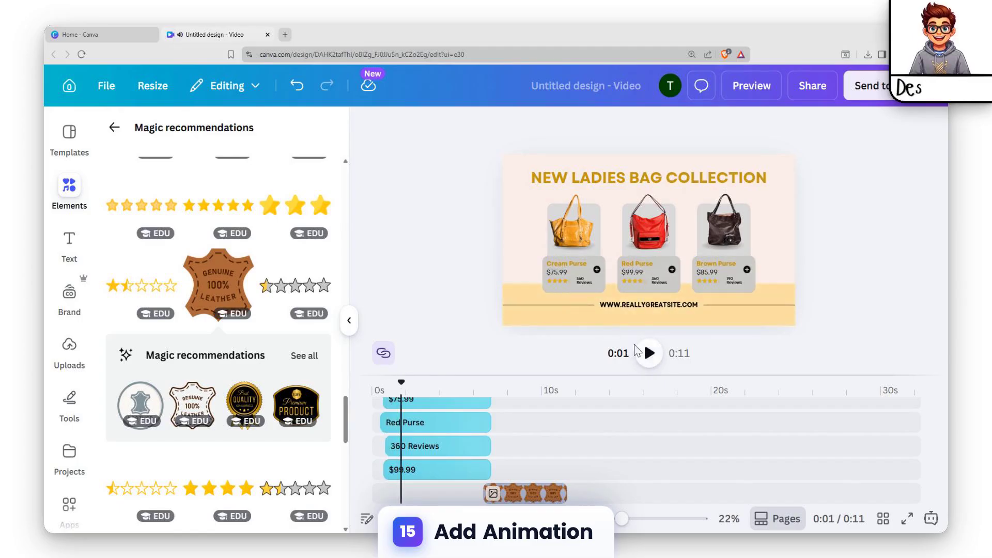
left_click(650, 355)
left_click_drag(530, 494, 427, 488)
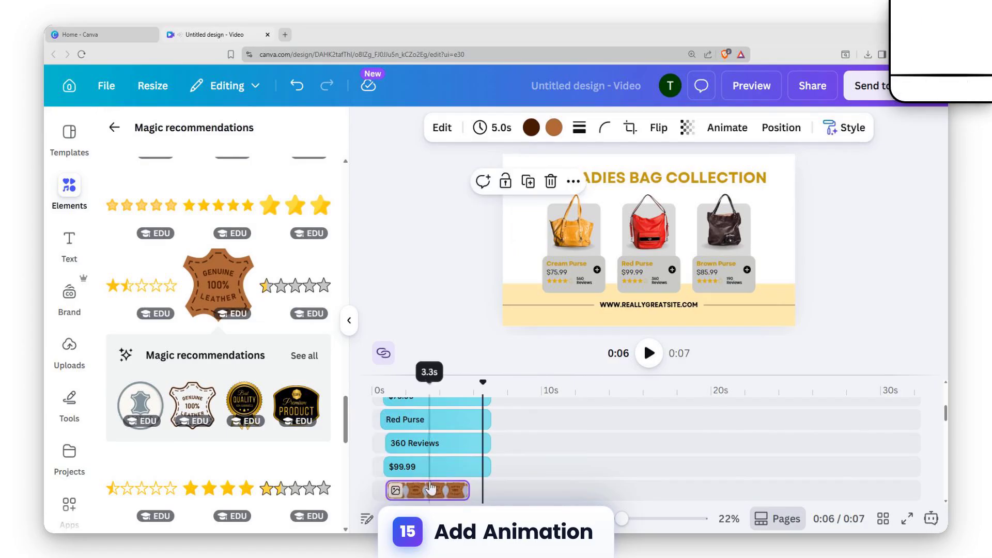
Apply the Pan animation to the leather badge on both enter and exit, and slow its speed slightly
left_click(420, 492)
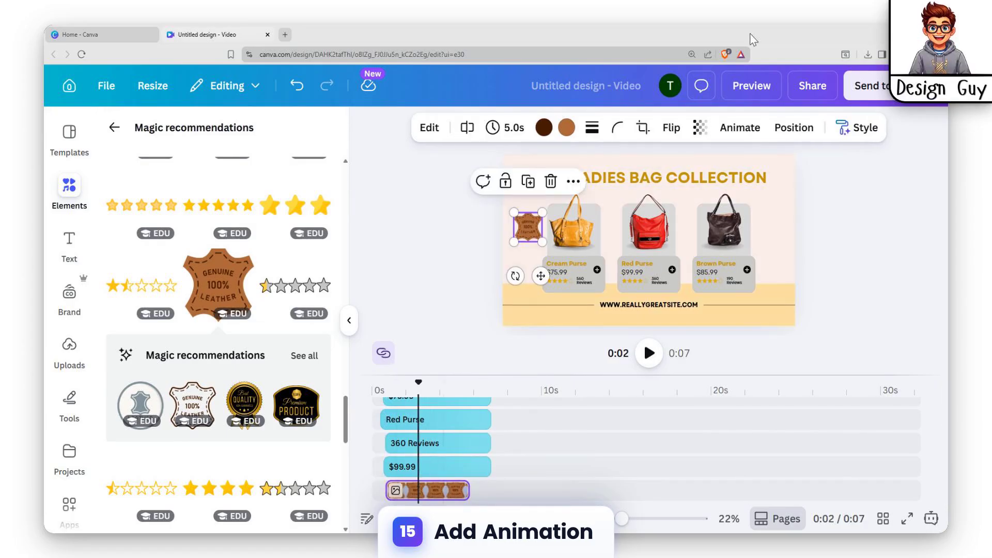
left_click(739, 129)
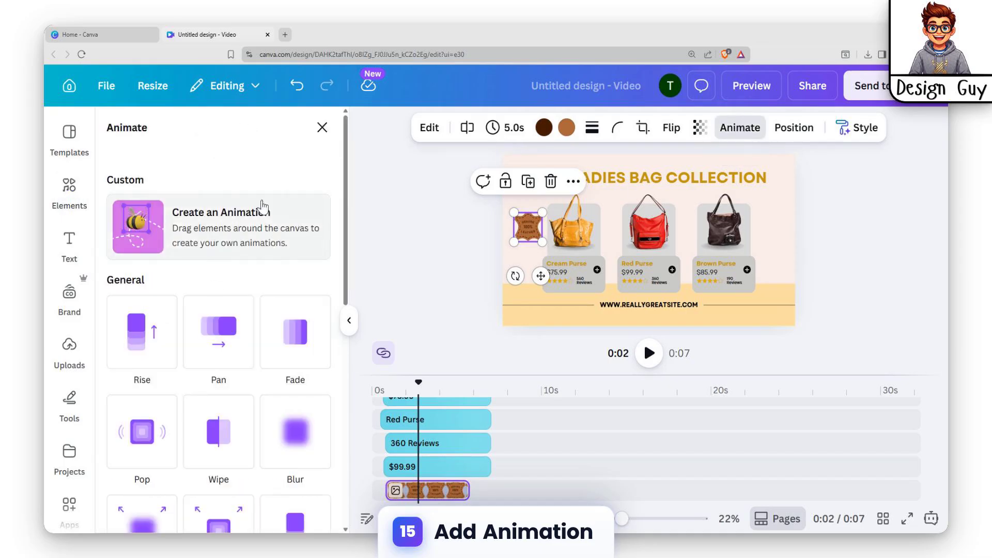
scroll(224, 308, "down", 2)
scroll(224, 308, "up", 2)
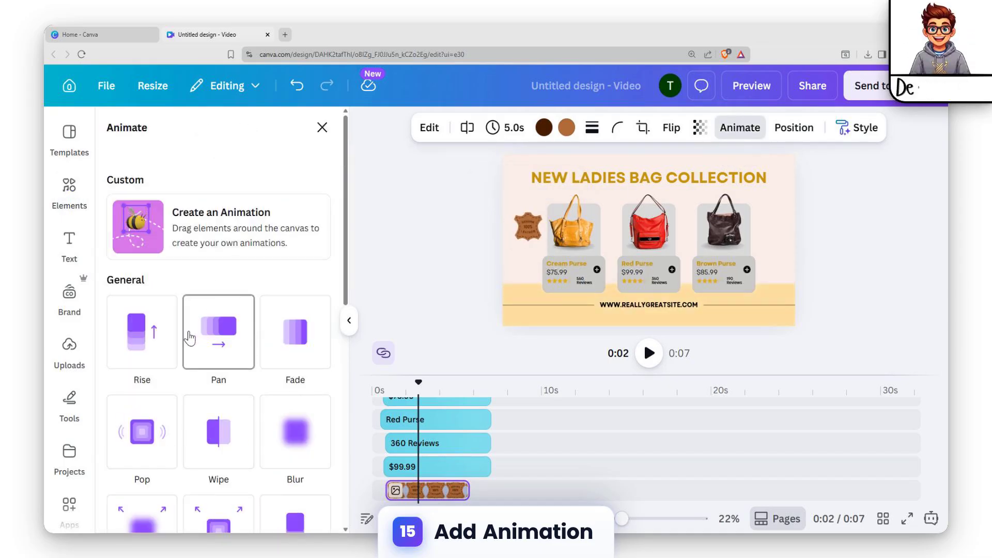
left_click(236, 340)
scroll(146, 325, "down", 2)
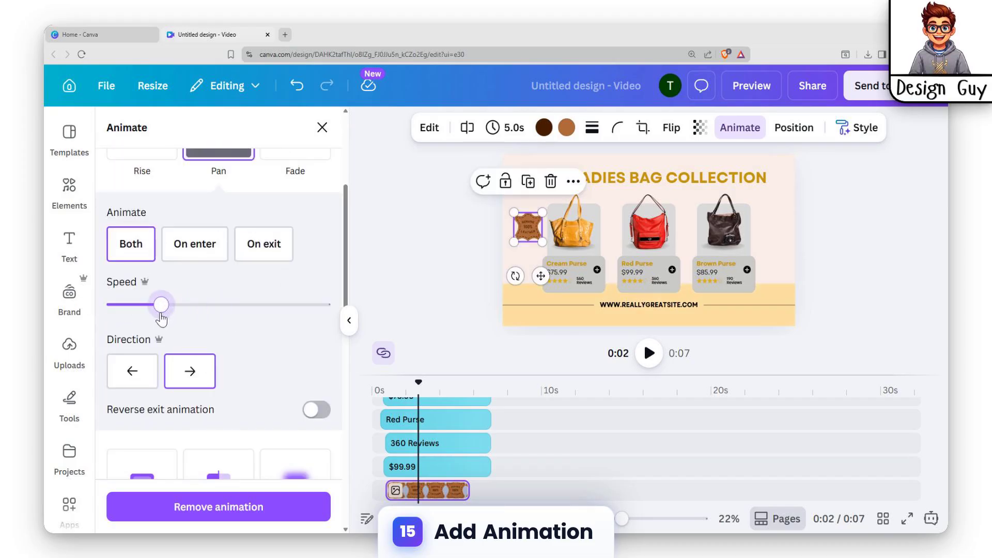
left_click_drag(160, 314, 156, 309)
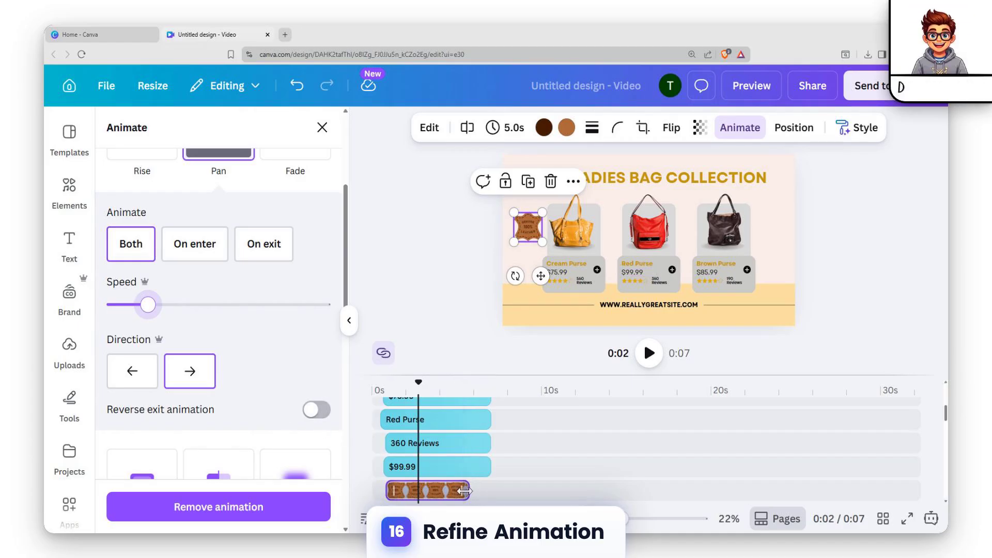
Extend the leather badge's clip to 6.2 s and enable the reverse exit animation
left_click_drag(469, 491, 483, 490)
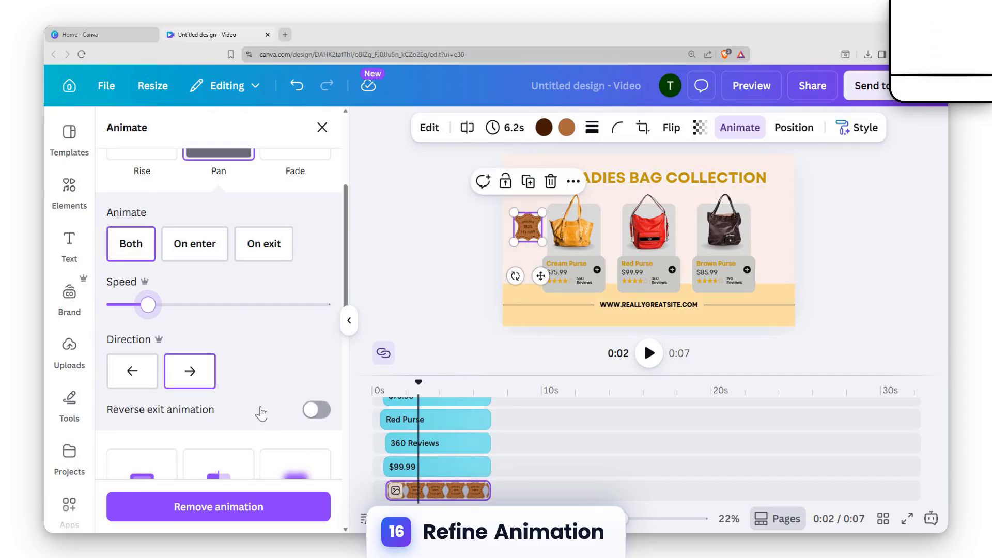
left_click(307, 412)
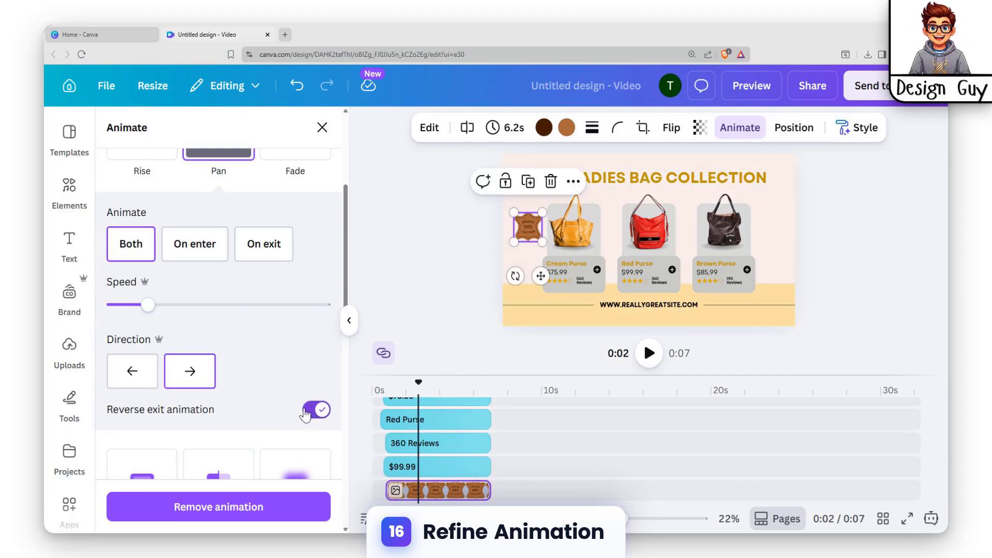
scroll(310, 398, "down", 3)
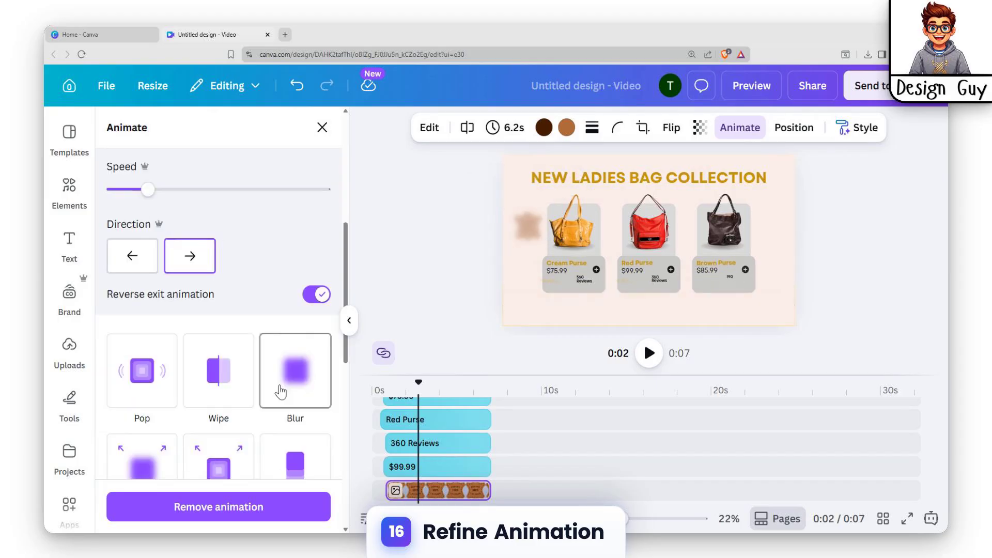
scroll(281, 377, "up", 3)
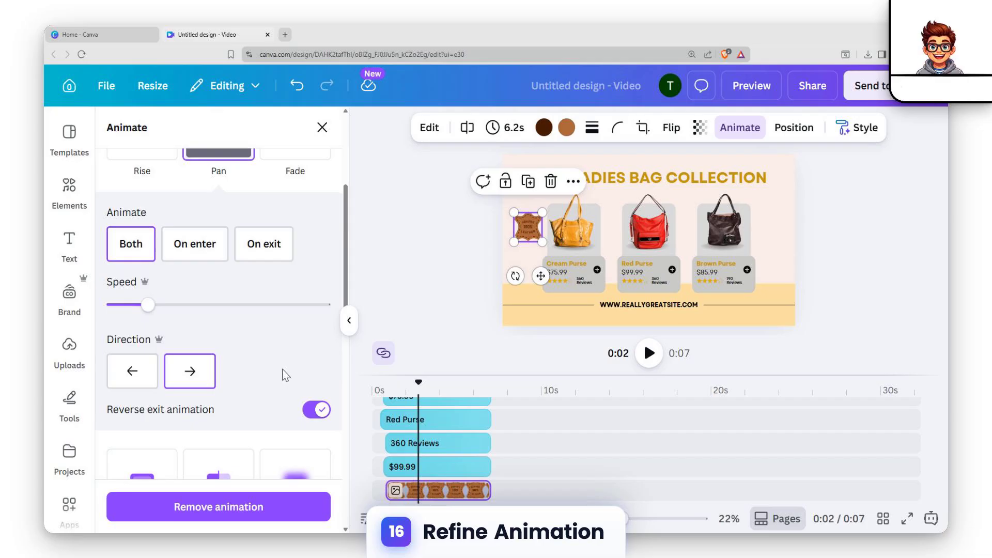
scroll(283, 371, "down", 6)
scroll(283, 371, "up", 6)
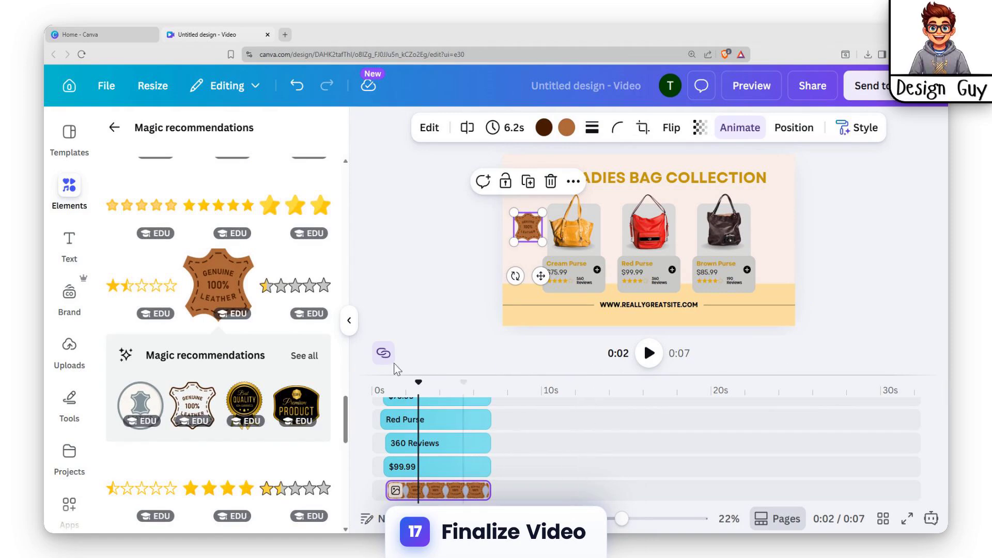
Play the video from the beginning and check the badge's entrance and its exit near the 6.7 s mark
left_click_drag(415, 391, 330, 401)
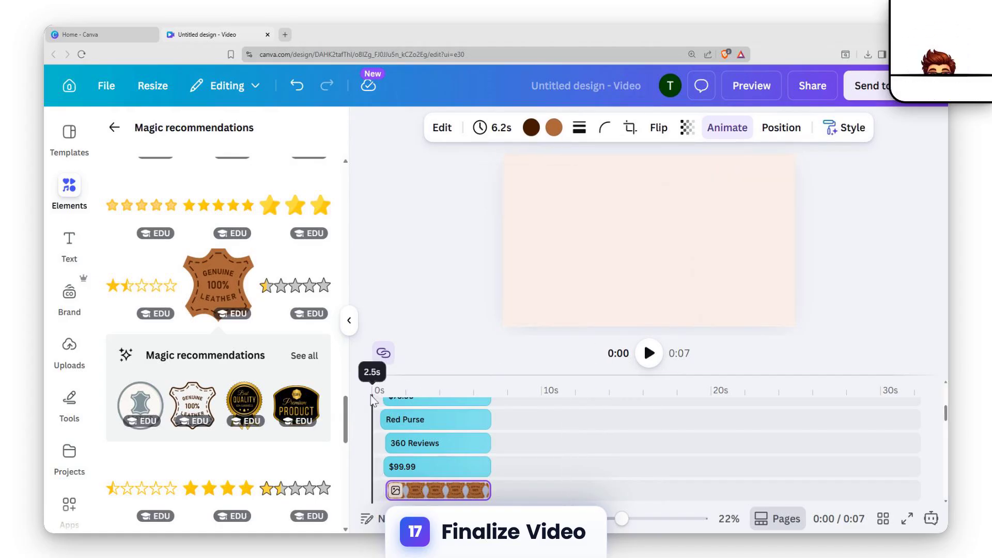
left_click(651, 355)
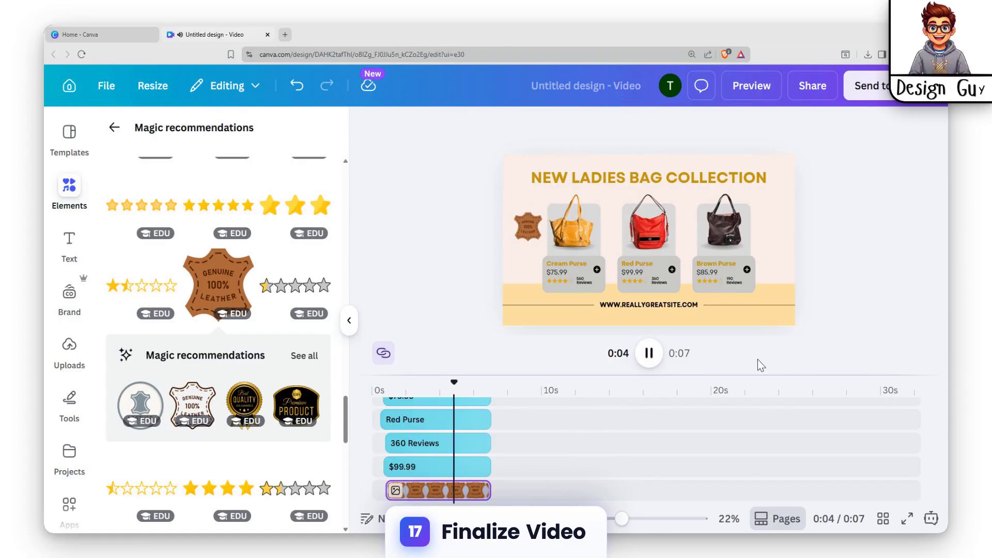
left_click(653, 364)
left_click(655, 364)
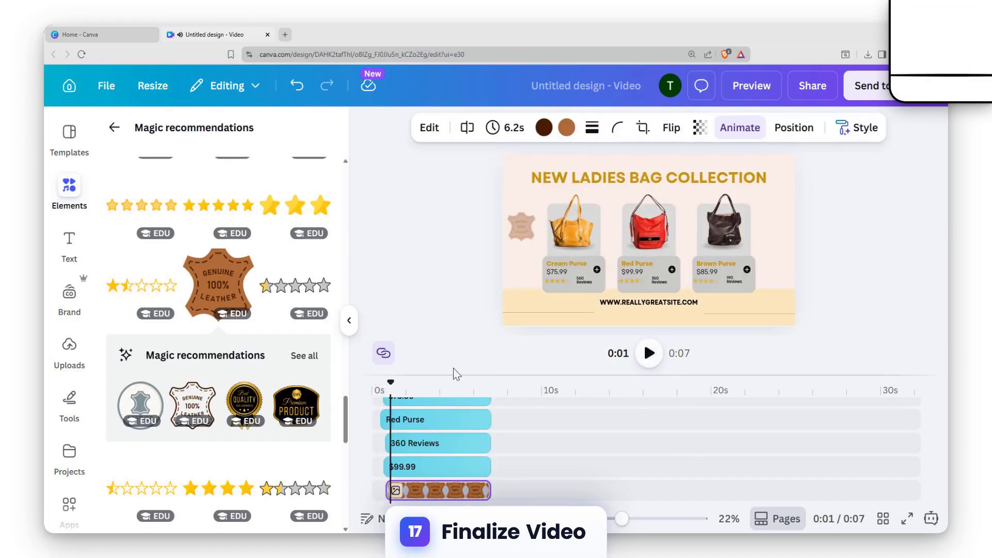
left_click_drag(391, 384, 480, 393)
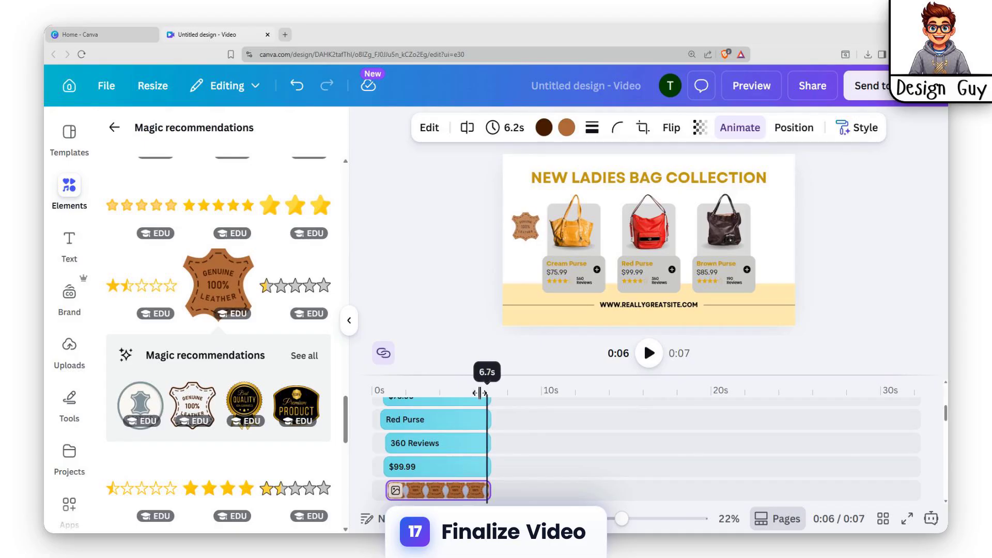
Extend the pale pink background clip to 7.0 s to match the end of the audio track
scroll(504, 456, "down", 5)
scroll(501, 459, "down", 3)
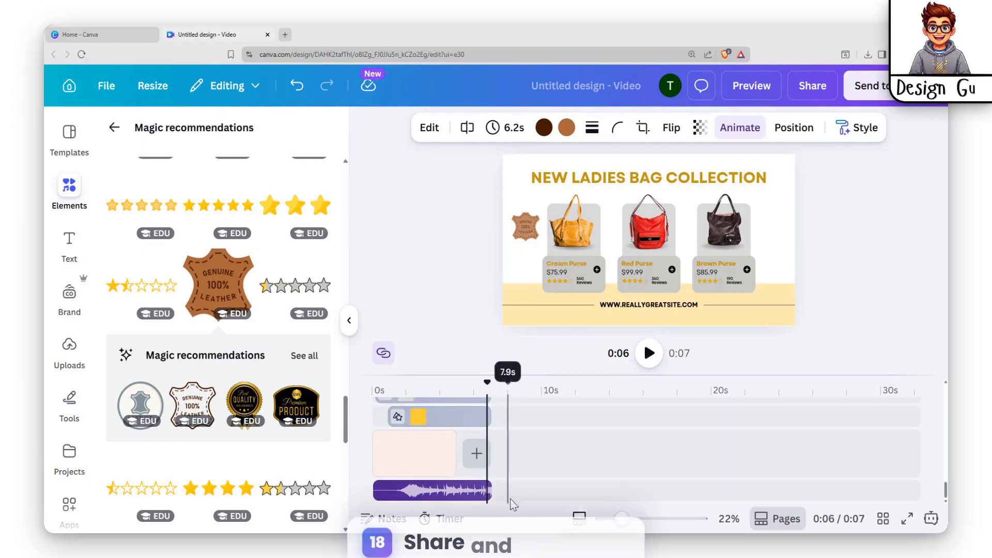
left_click(445, 454)
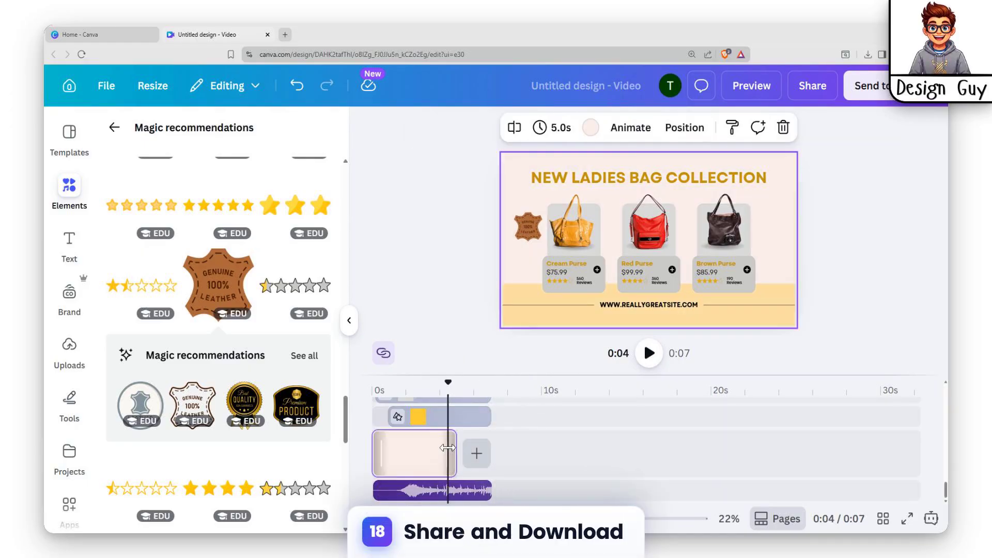
left_click_drag(452, 449, 478, 448)
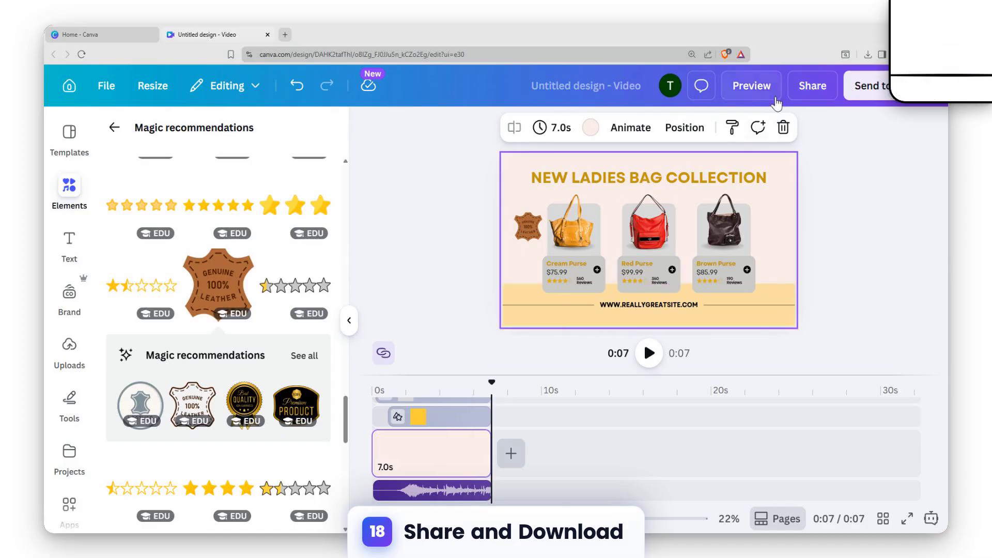
Set the video's download options to MP4 Video at 4K (UHD) quality, and close them without downloading
left_click(804, 95)
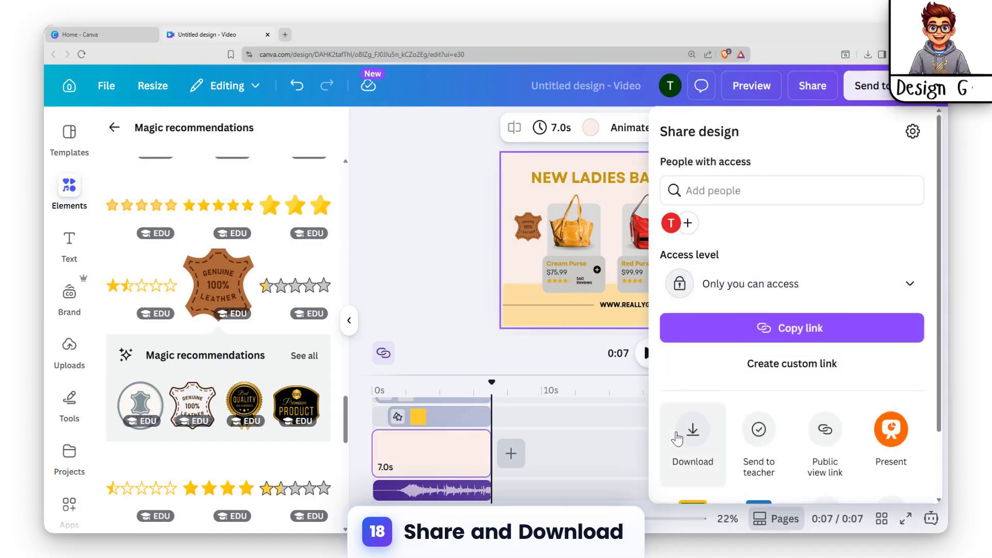
left_click(677, 431)
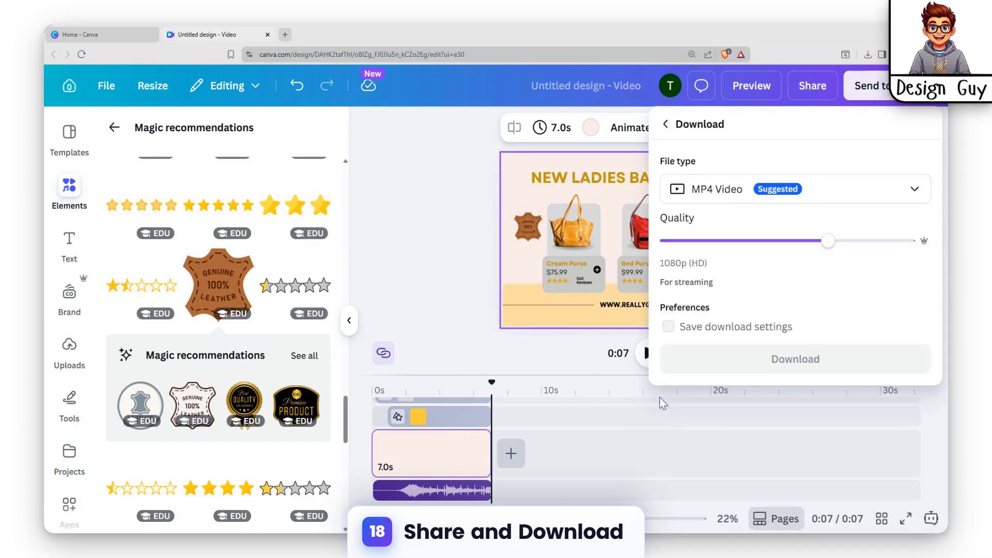
left_click(878, 243)
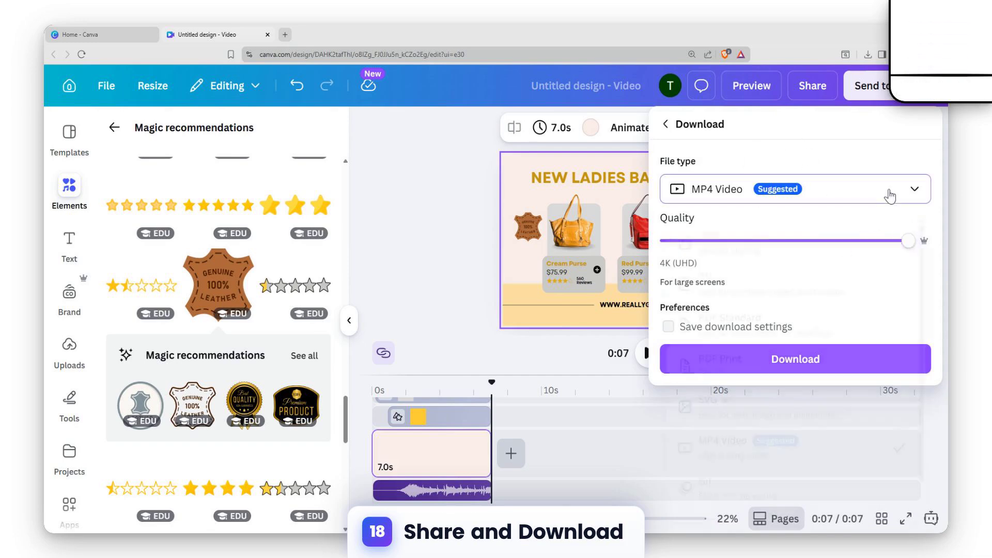
left_click(890, 196)
left_click(717, 454)
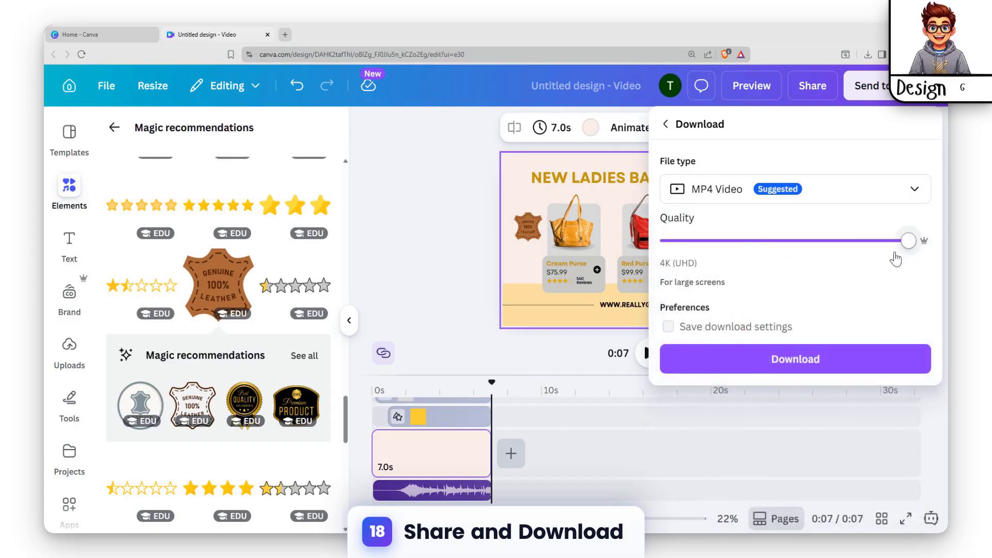
left_click_drag(911, 247, 935, 245)
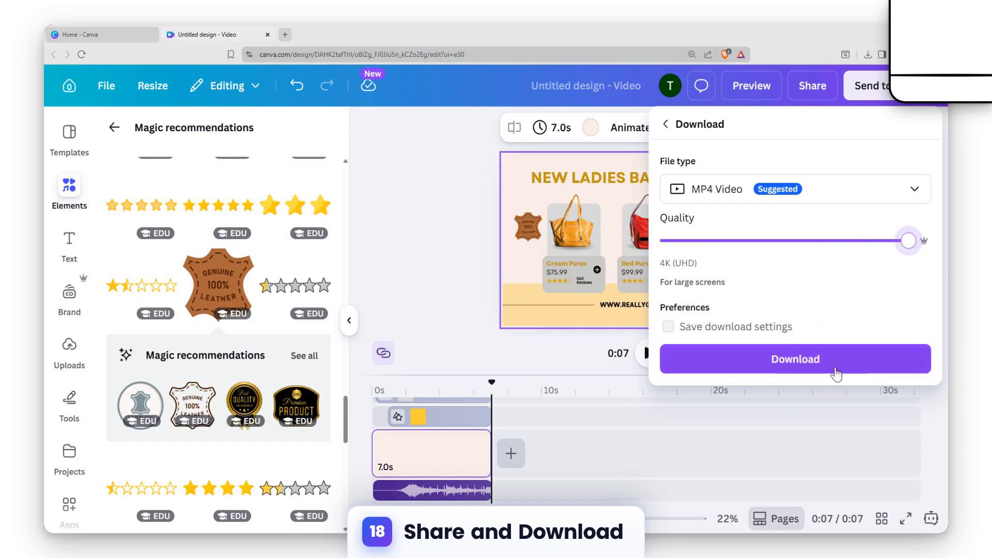
left_click(467, 341)
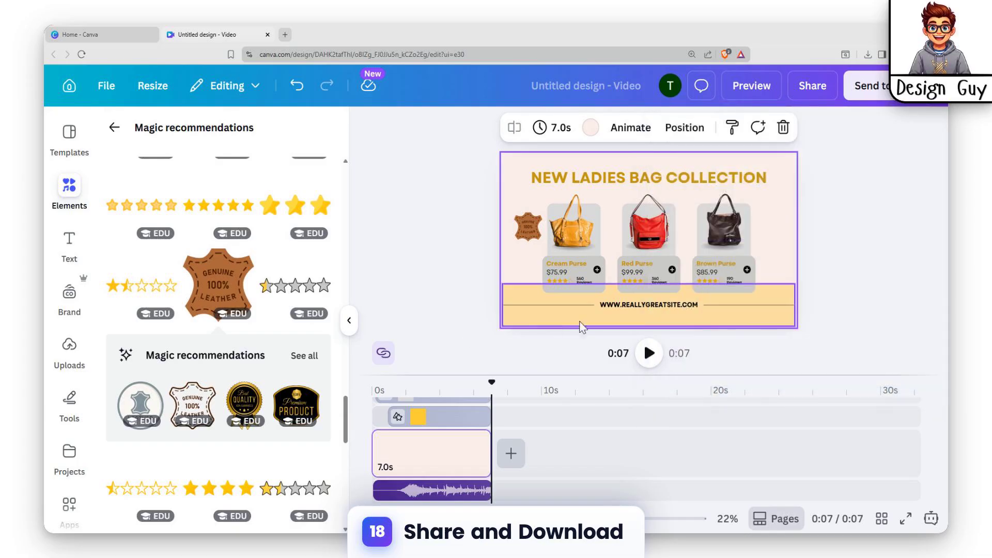
Open the sharing options for the bag collection video
left_click(812, 102)
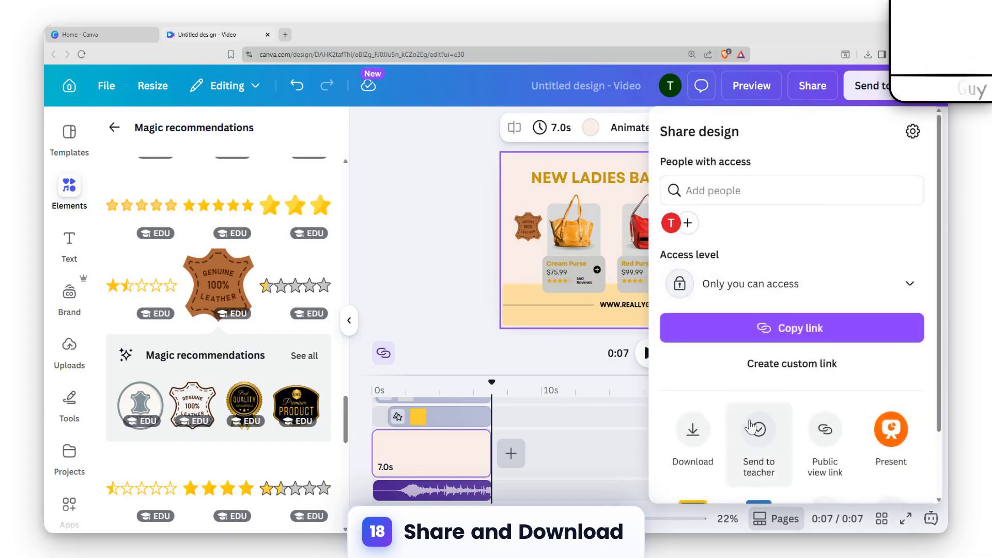